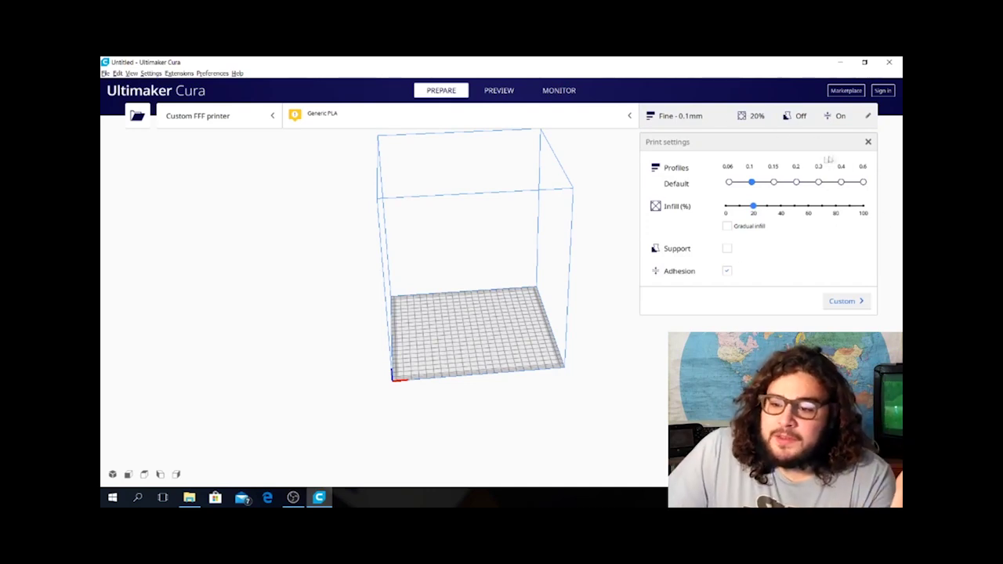
Select the Fine 0.1 mm profile and switch to the custom print settings
click(797, 181)
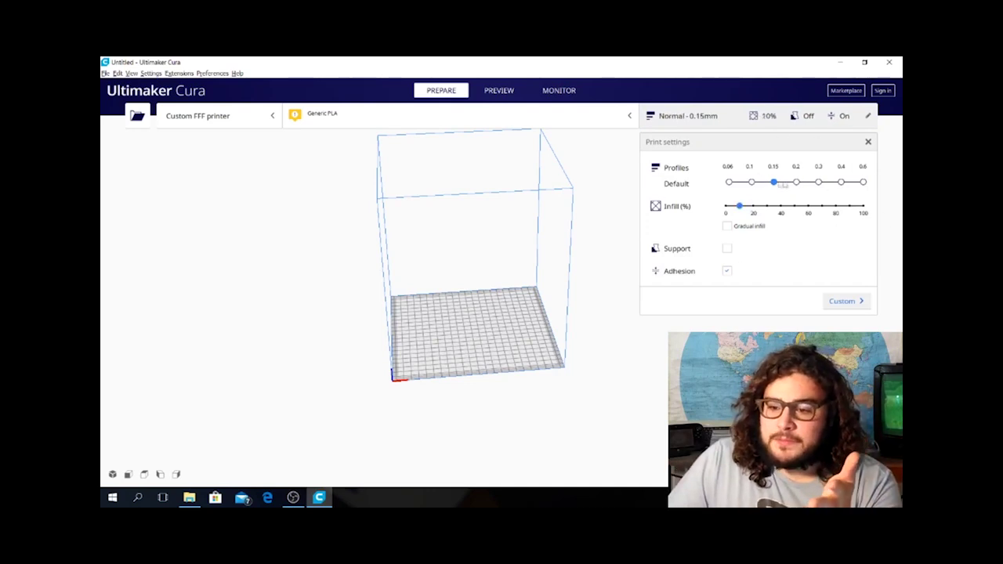
click(753, 184)
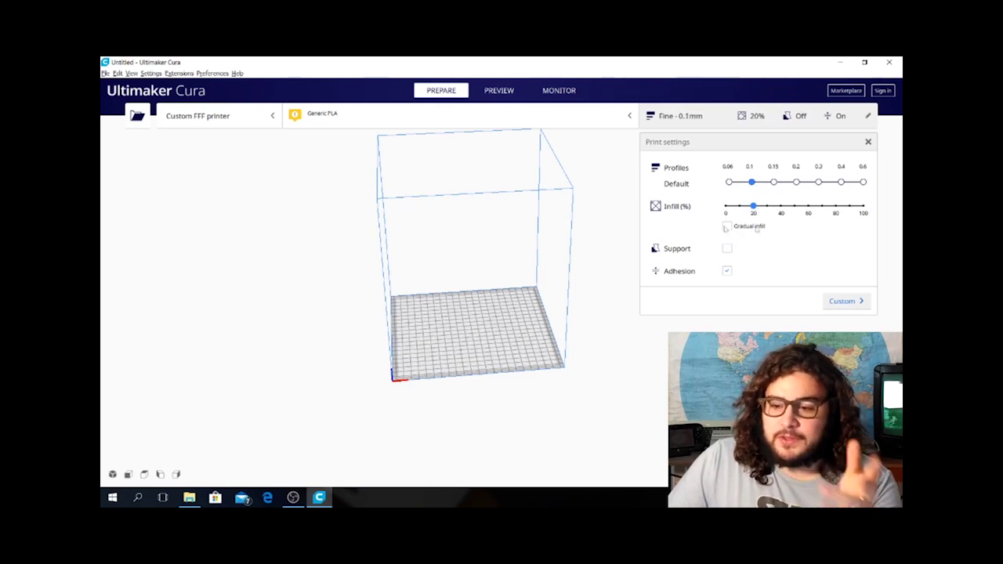
click(844, 301)
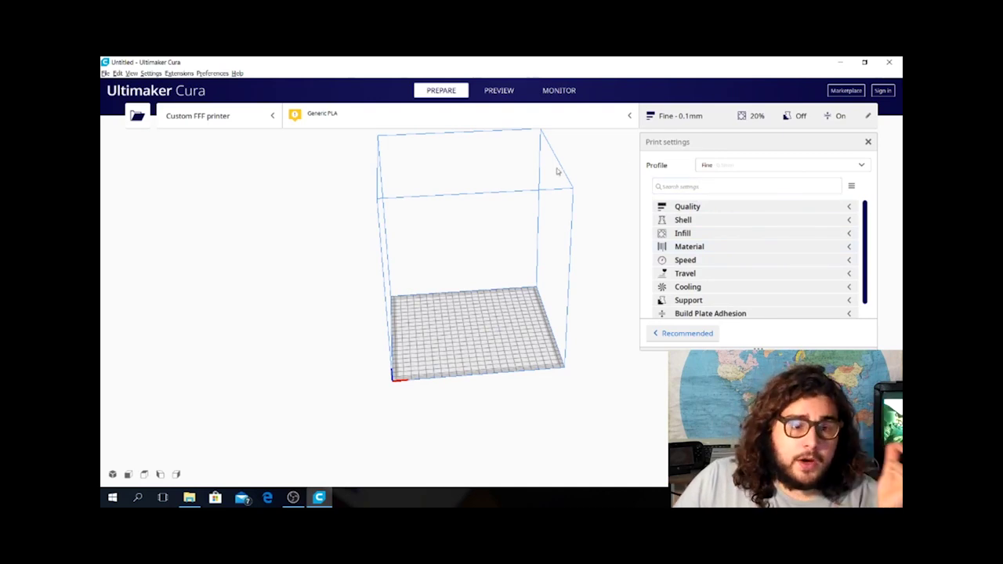
Change the interface language to Español in the general preferences
click(210, 74)
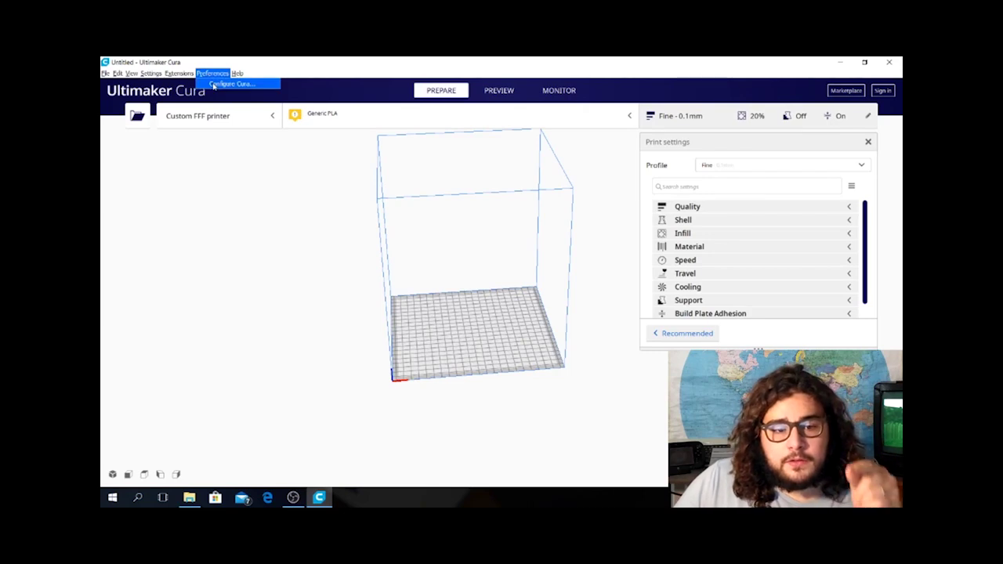
click(213, 84)
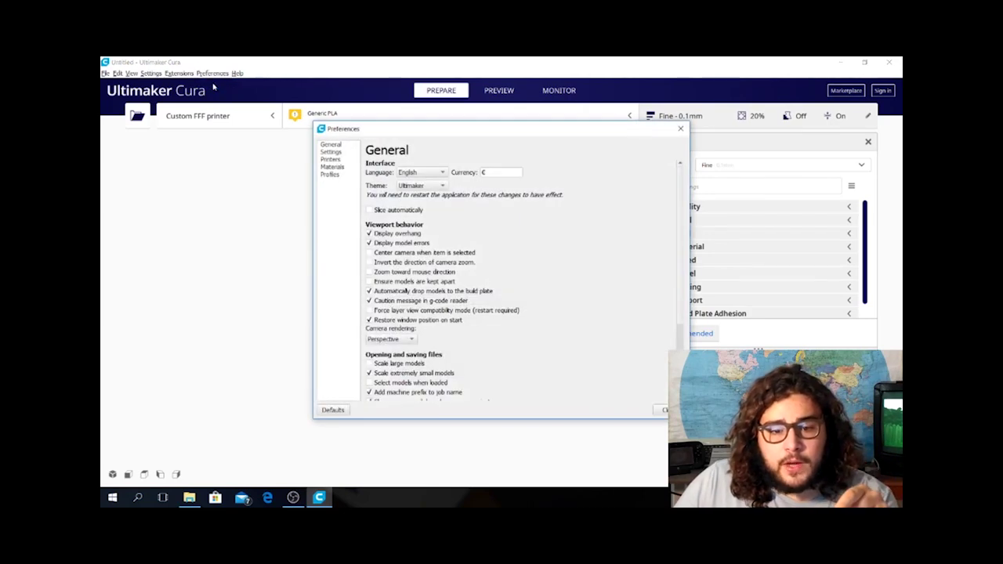
click(417, 174)
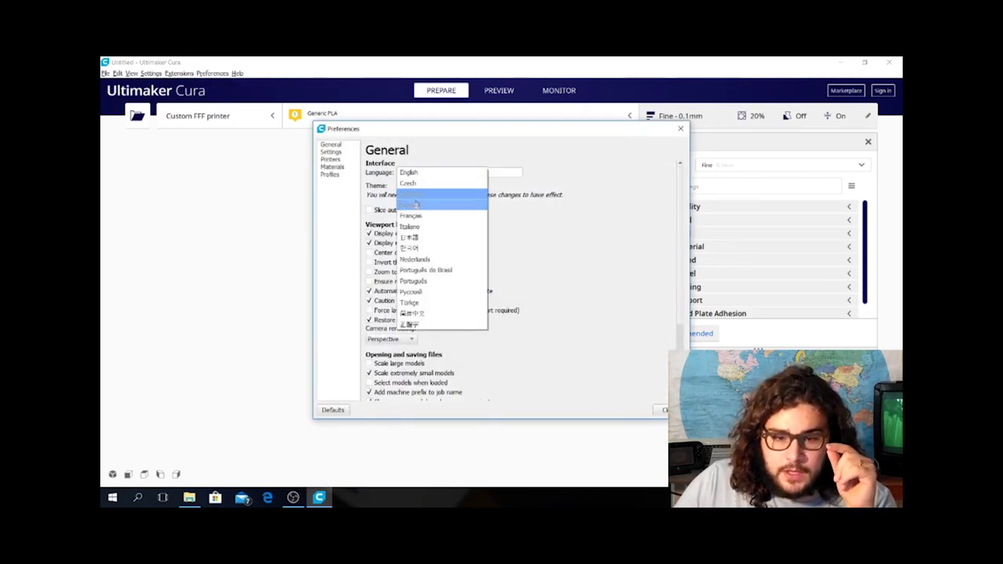
click(417, 207)
click(427, 172)
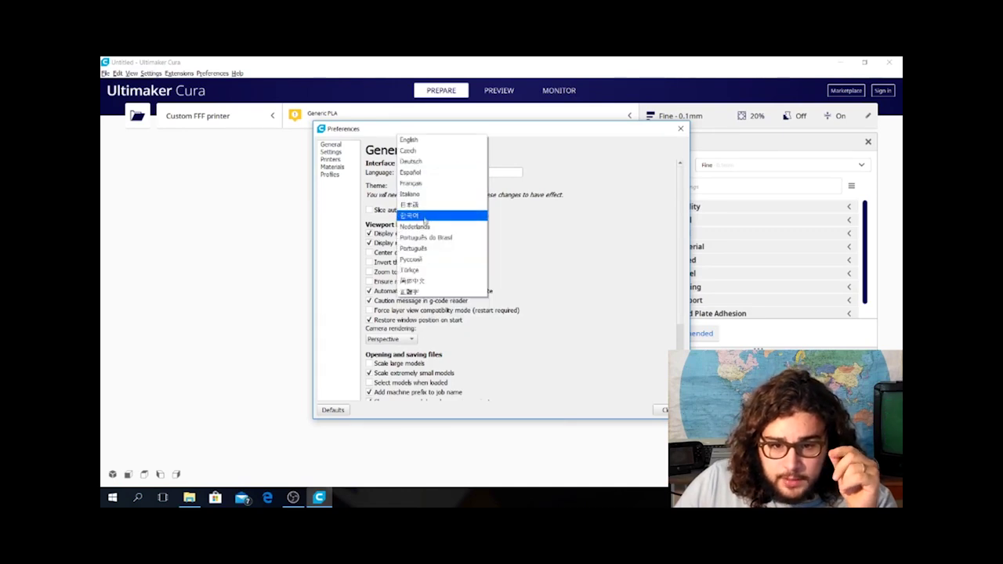
click(425, 238)
click(419, 173)
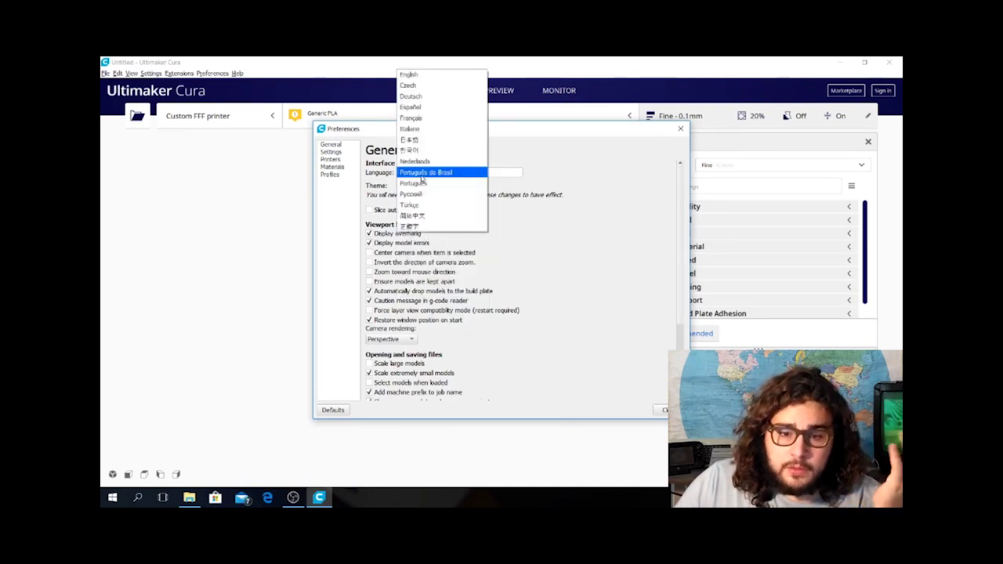
click(417, 106)
Set the currency to peso and close the preferences
click(488, 172)
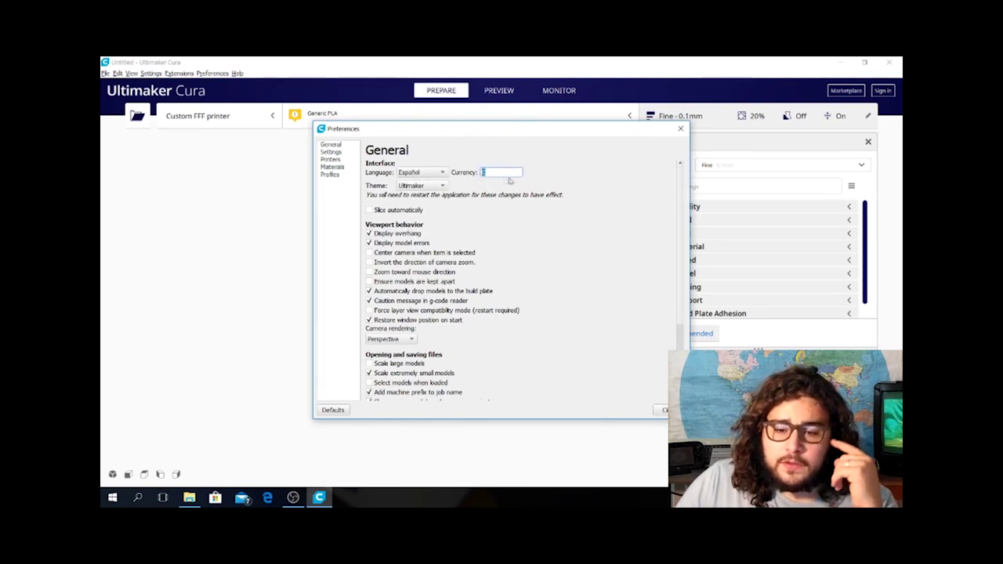
text(peso)
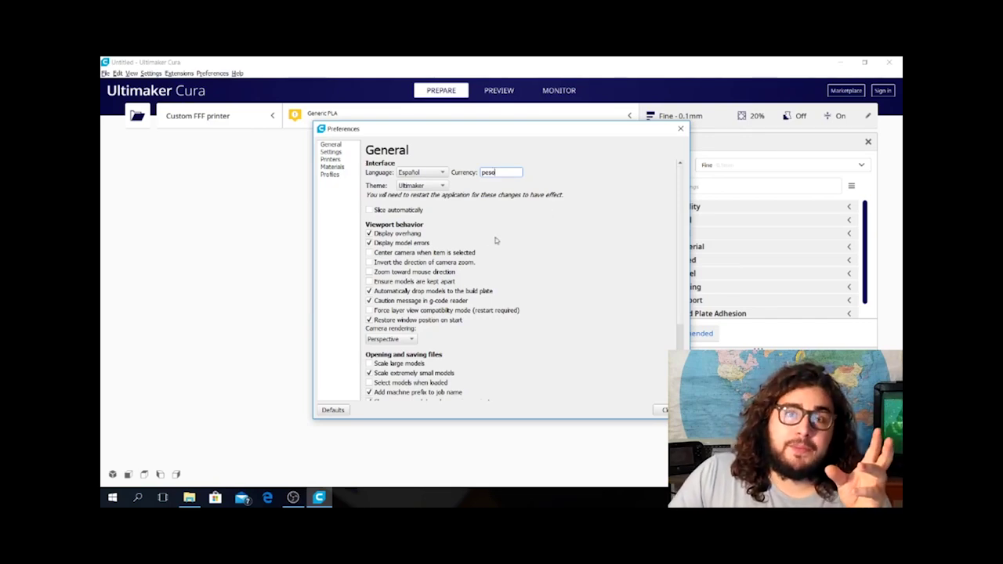
click(662, 409)
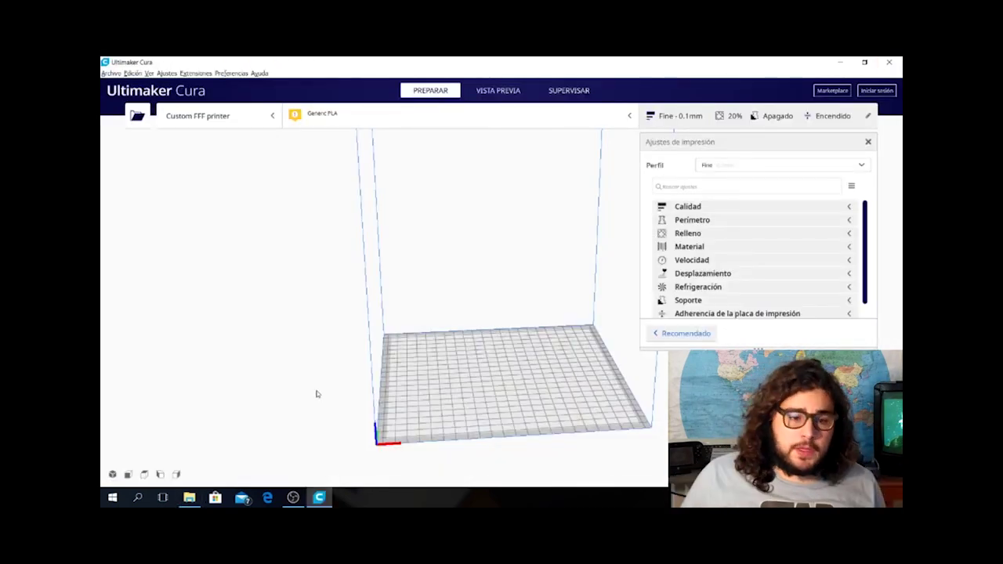
Look through the custom and recommended print settings, including the options under Calidad and Perímetro
scroll(761, 256, down, 1)
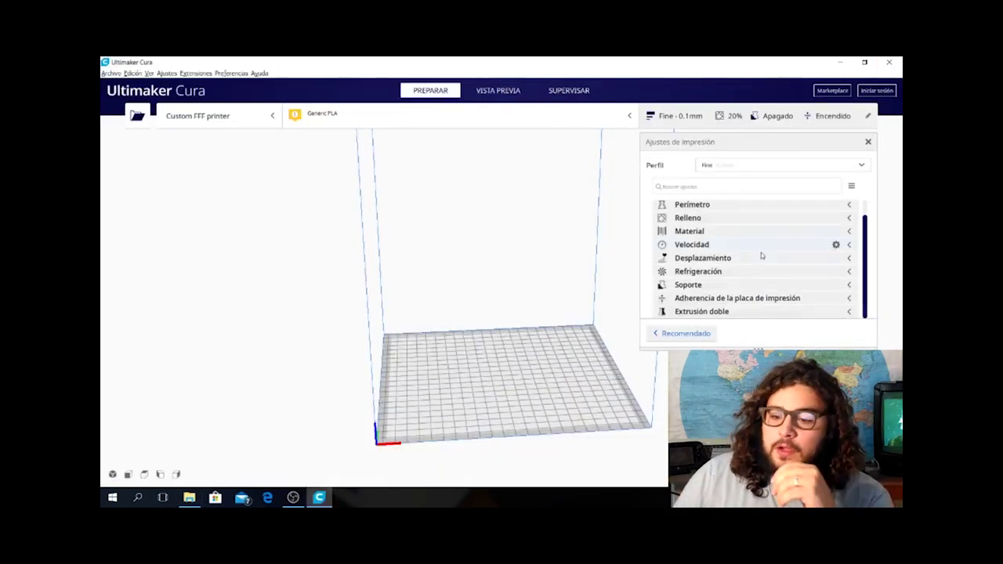
scroll(768, 248, up, 1)
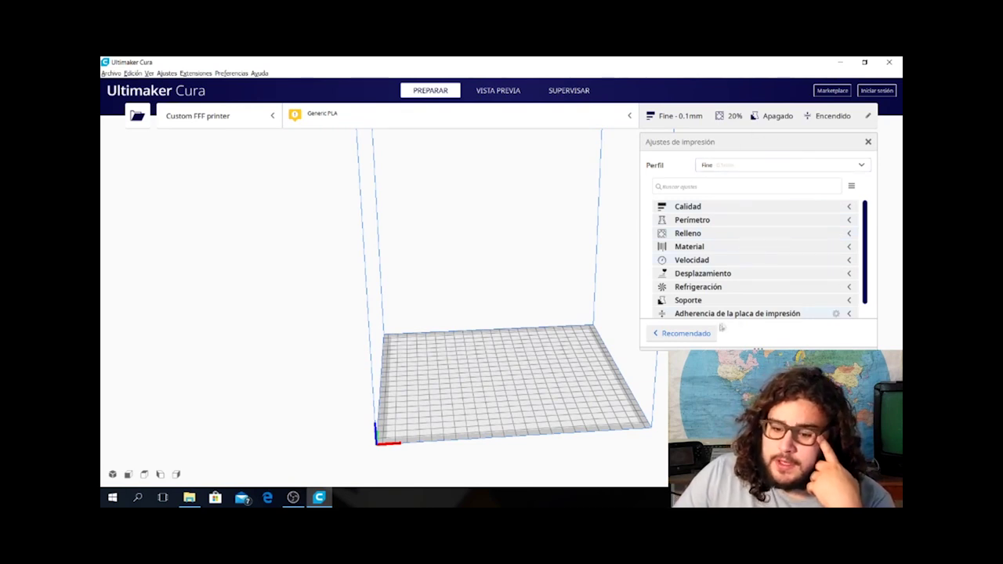
click(693, 335)
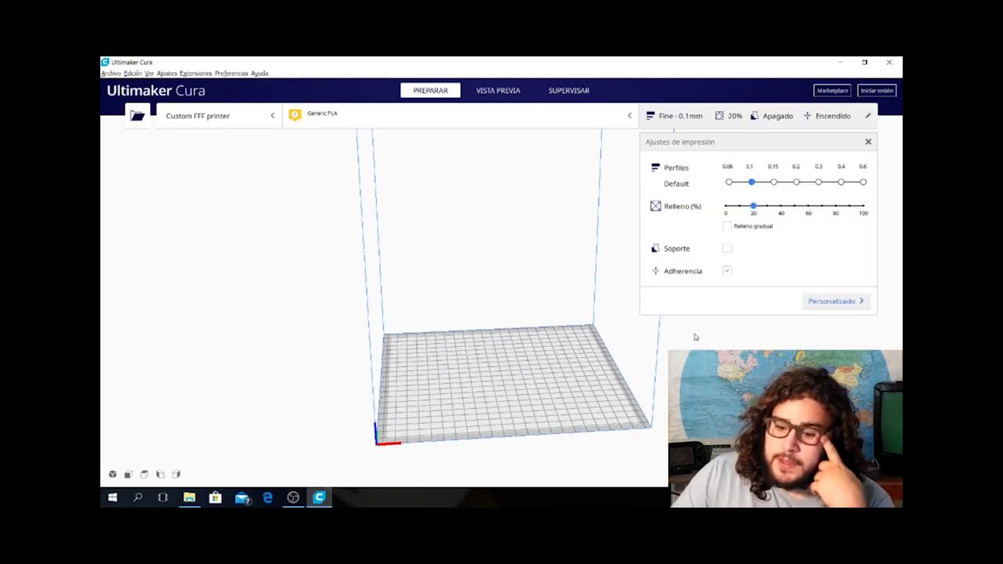
click(833, 301)
scroll(833, 267, down, 1)
scroll(833, 270, up, 1)
click(736, 210)
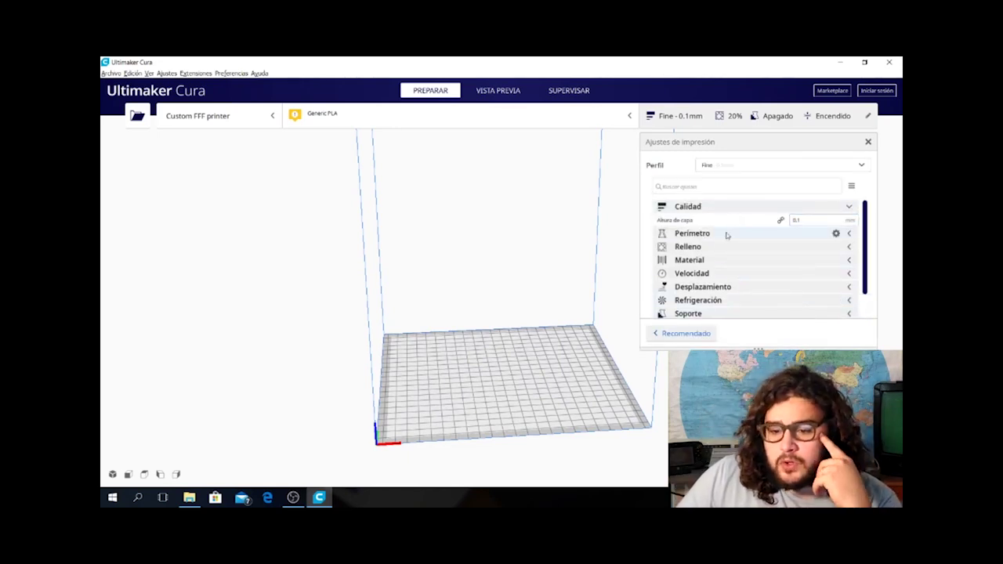
click(725, 235)
scroll(727, 240, down, 5)
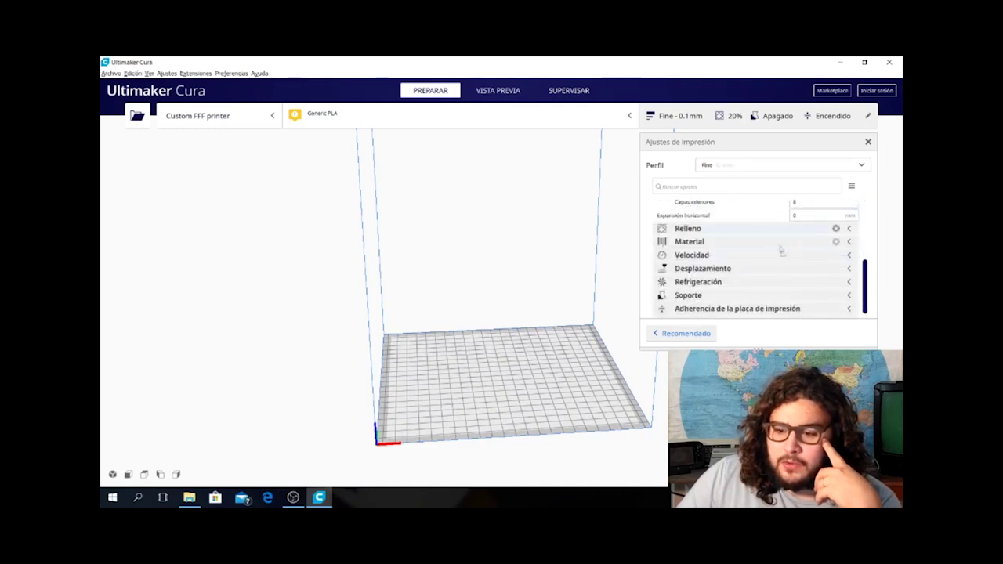
scroll(741, 239, up, 5)
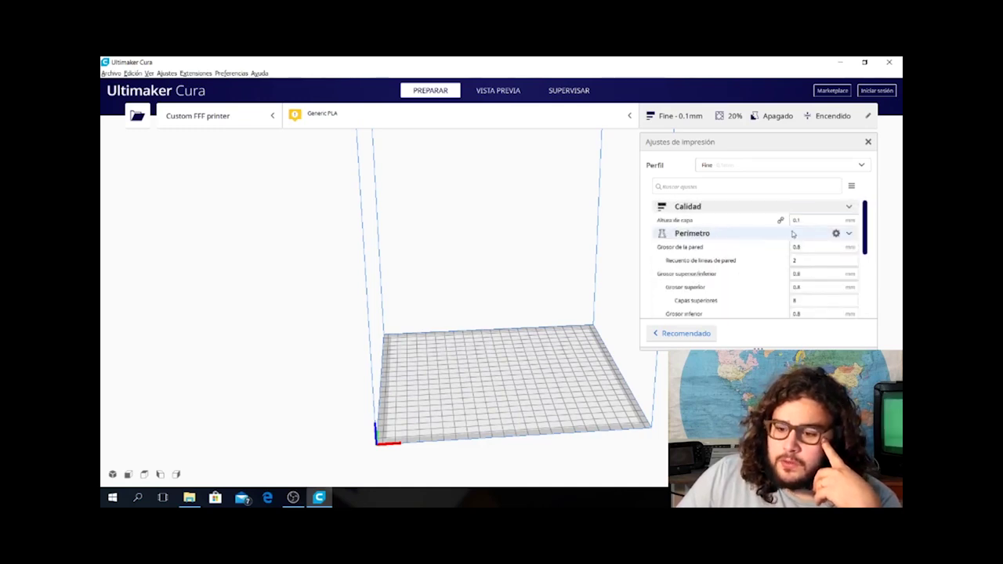
click(795, 232)
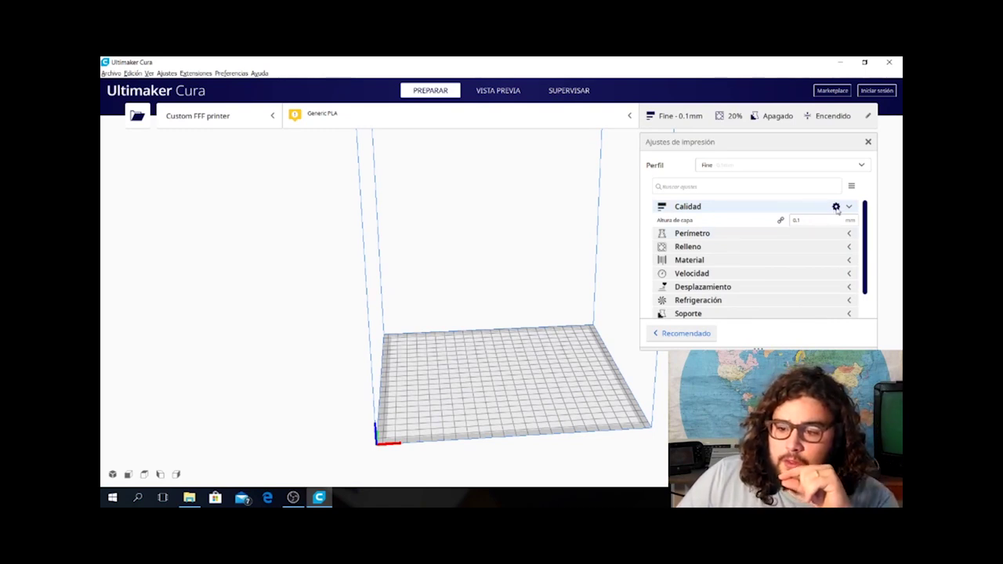
Open the setting visibility preferences from Calidad and make Altura de capa inicial visible
click(836, 208)
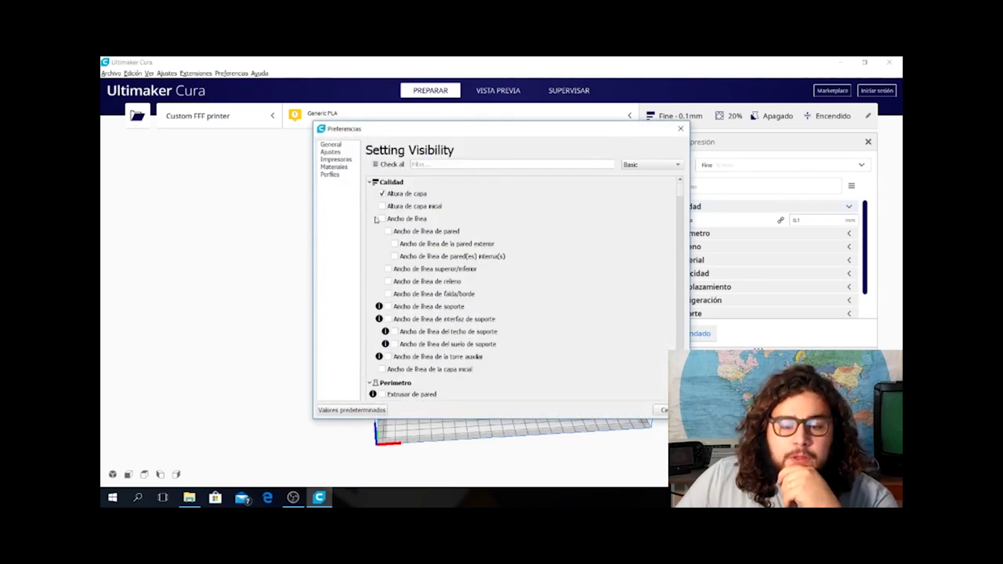
mouse_move(681, 185)
mouse_down()
mouse_move(681, 361)
mouse_move(681, 182)
mouse_up()
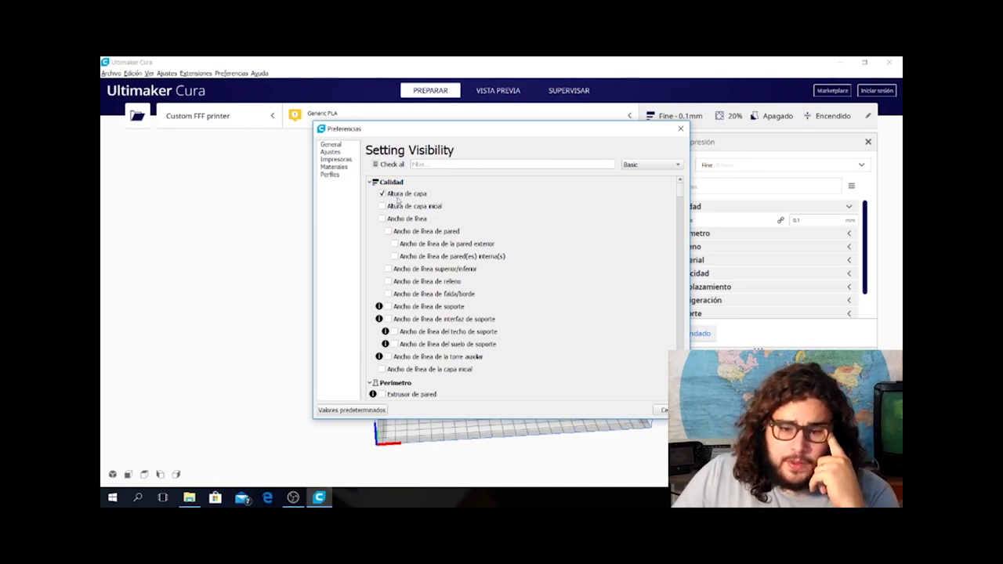
mouse_move(407, 200)
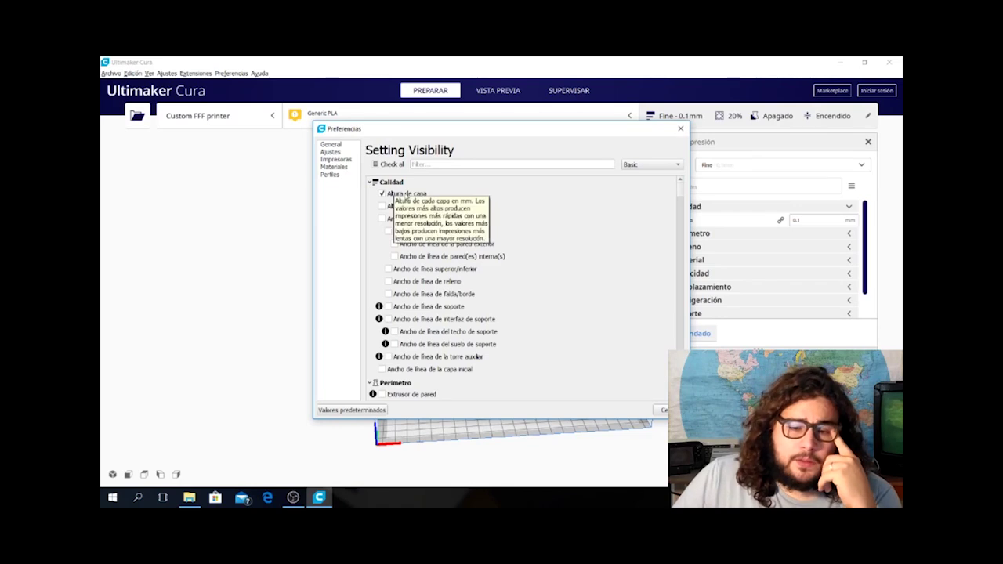
click(383, 206)
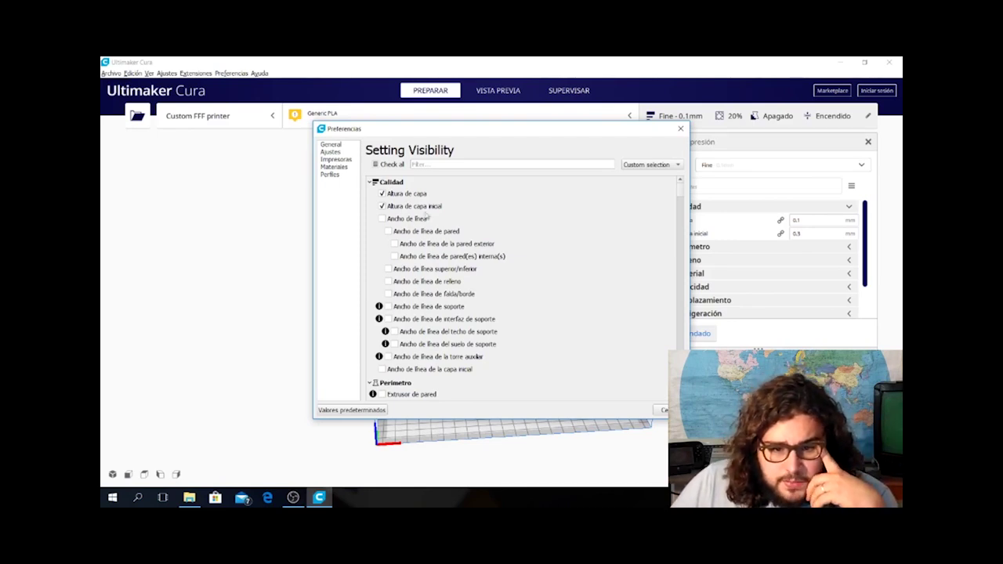
Hide Recuento de líneas de pared, Grosor superior, Capas superiores and Capas inferiores in the Perímetro visibility list
scroll(428, 217, down, 1)
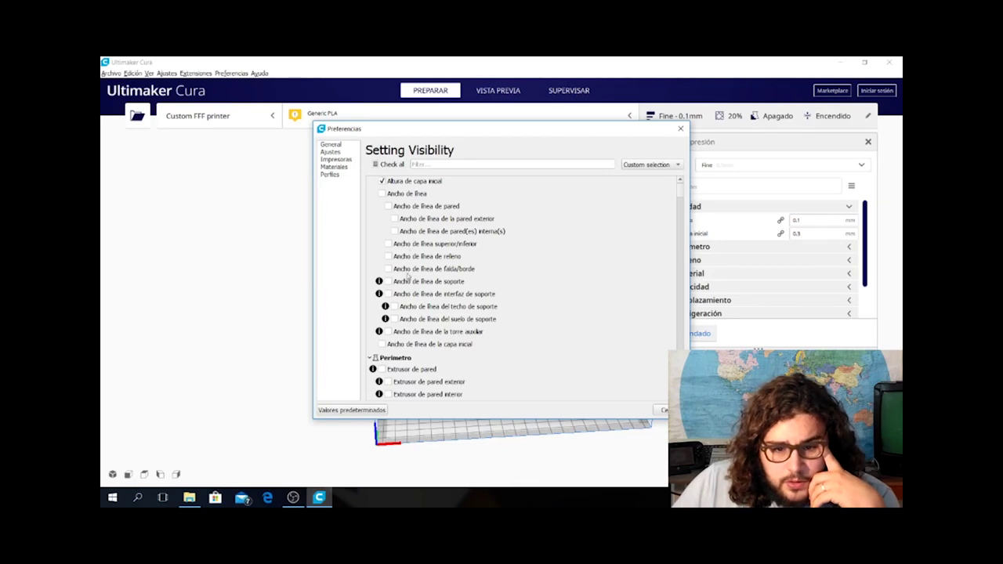
scroll(407, 341, down, 2)
scroll(525, 263, down, 1)
scroll(541, 242, down, 3)
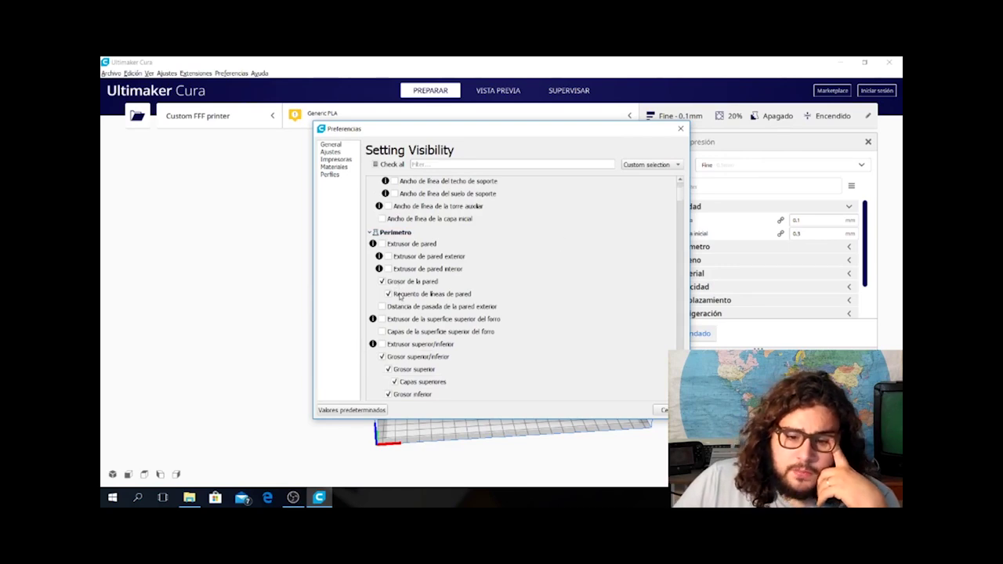
click(400, 296)
scroll(399, 295, down, 2)
click(392, 319)
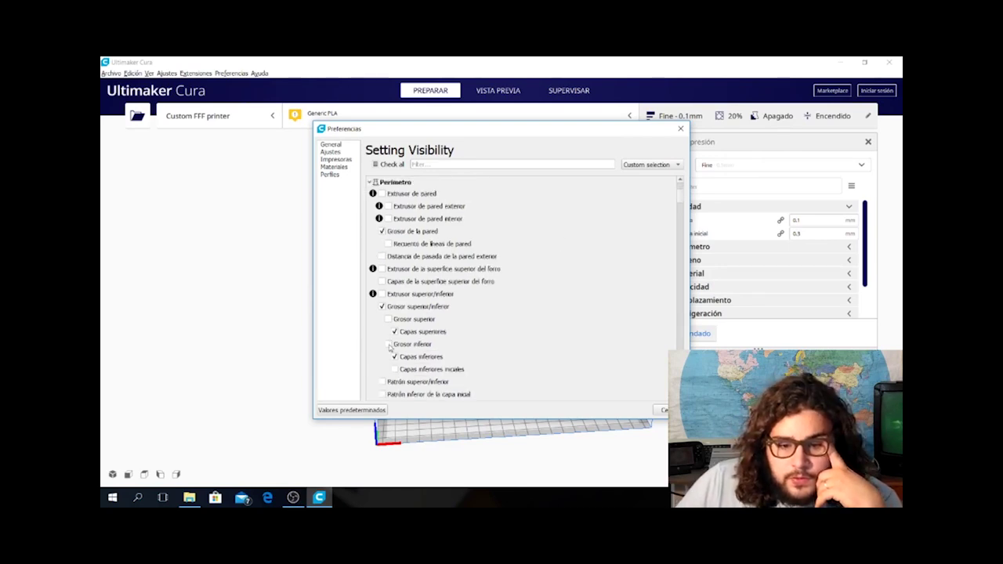
click(395, 332)
scroll(419, 343, down, 1)
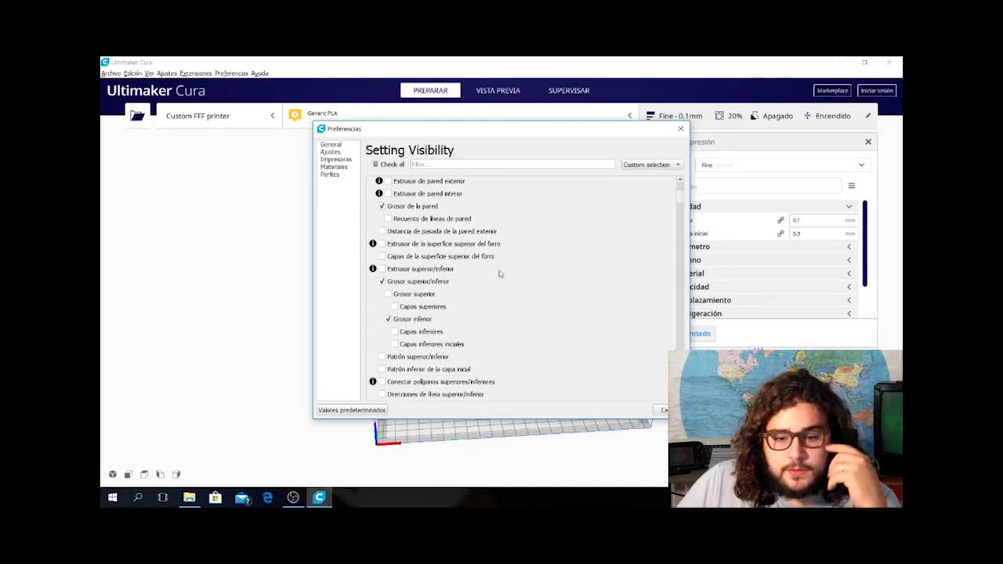
Make the Z seam settings visible: Alineación de costuras, Posición de costura, X and Y de la costura, and Preferencia de esquina de costura
scroll(390, 299, down, 8)
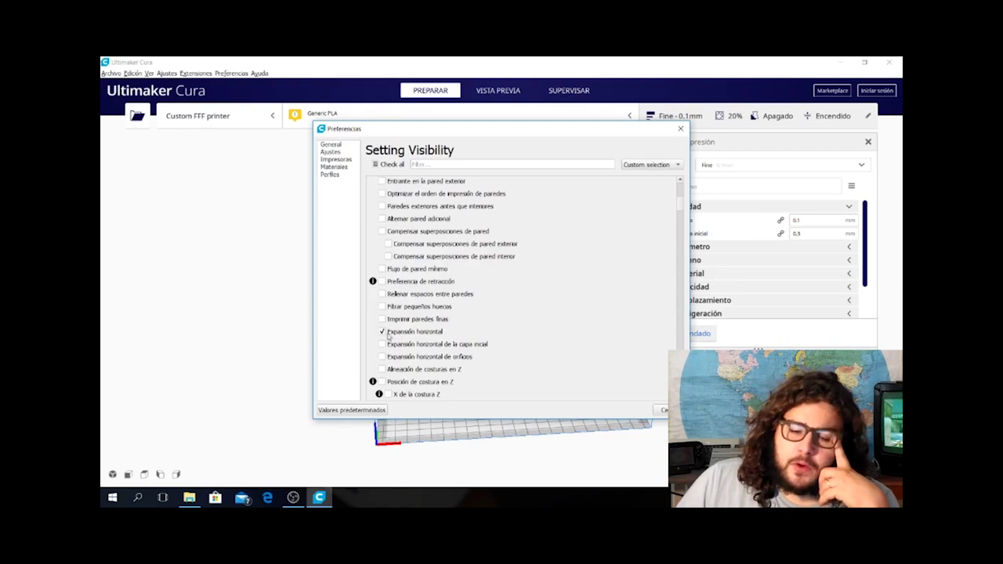
scroll(381, 335, down, 2)
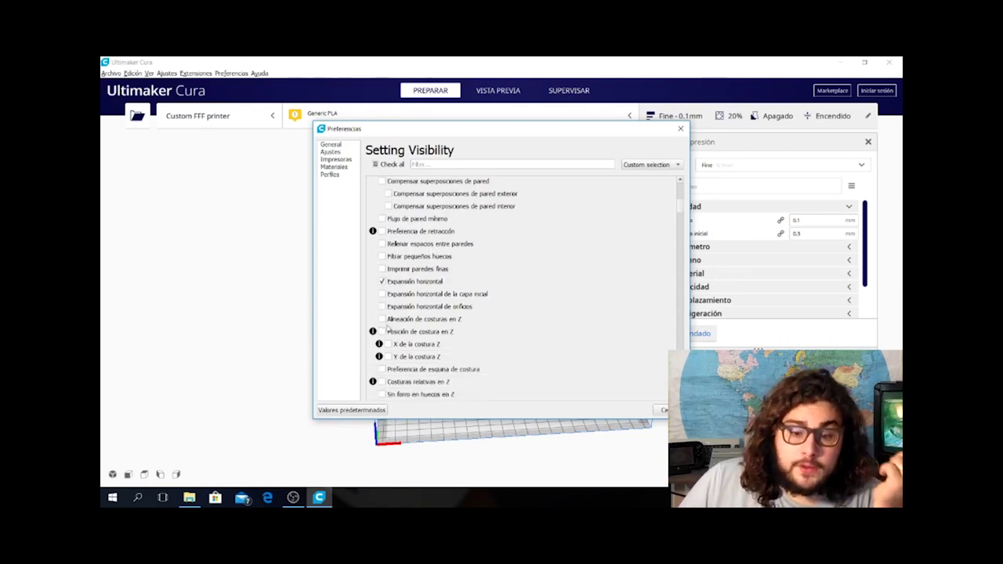
scroll(384, 321, down, 1)
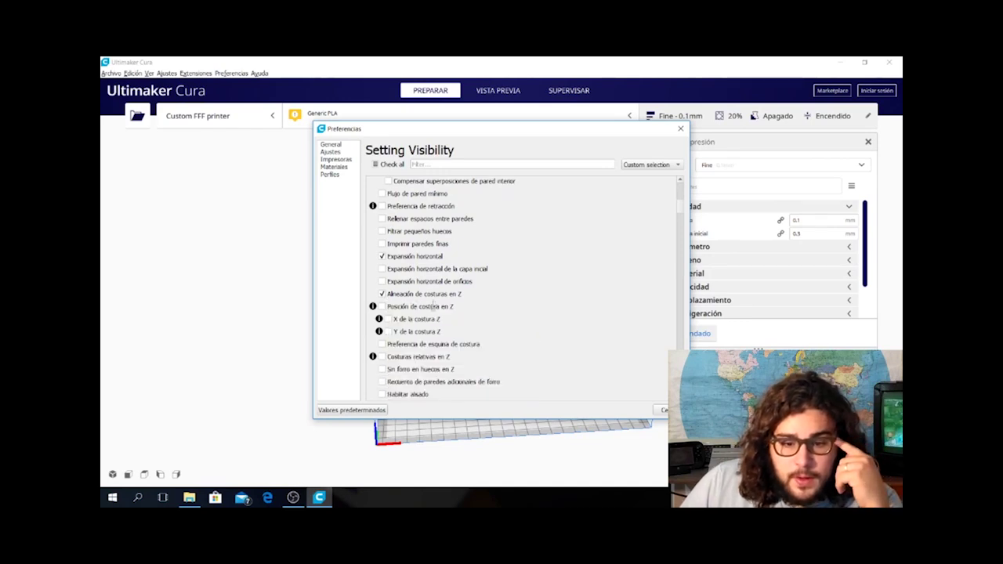
click(383, 308)
click(388, 331)
click(382, 344)
Make the ironing settings Habilitar alisado and Planchar solo la capa superior visible
scroll(384, 349, down, 1)
click(383, 369)
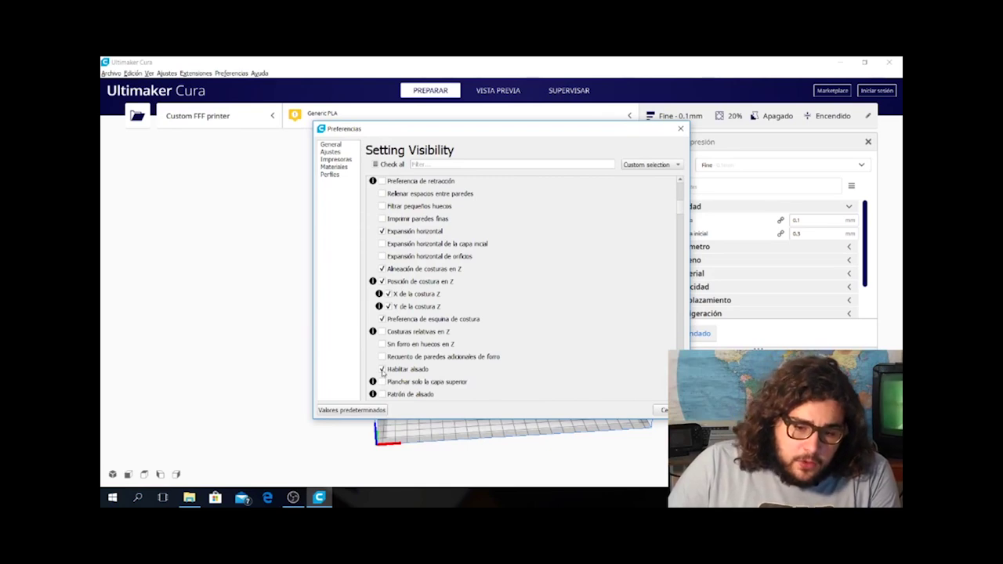
scroll(503, 352, down, 2)
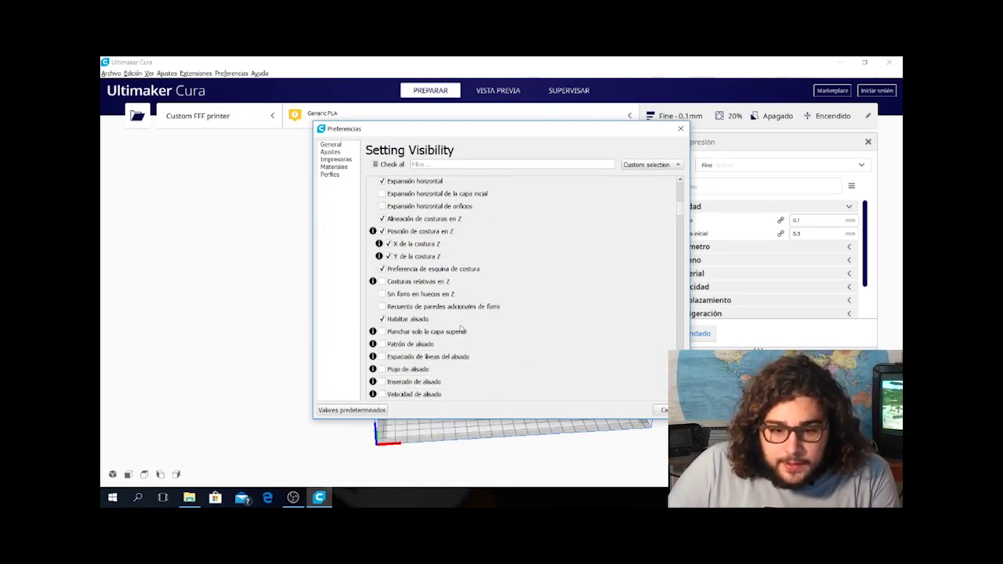
scroll(489, 330, down, 1)
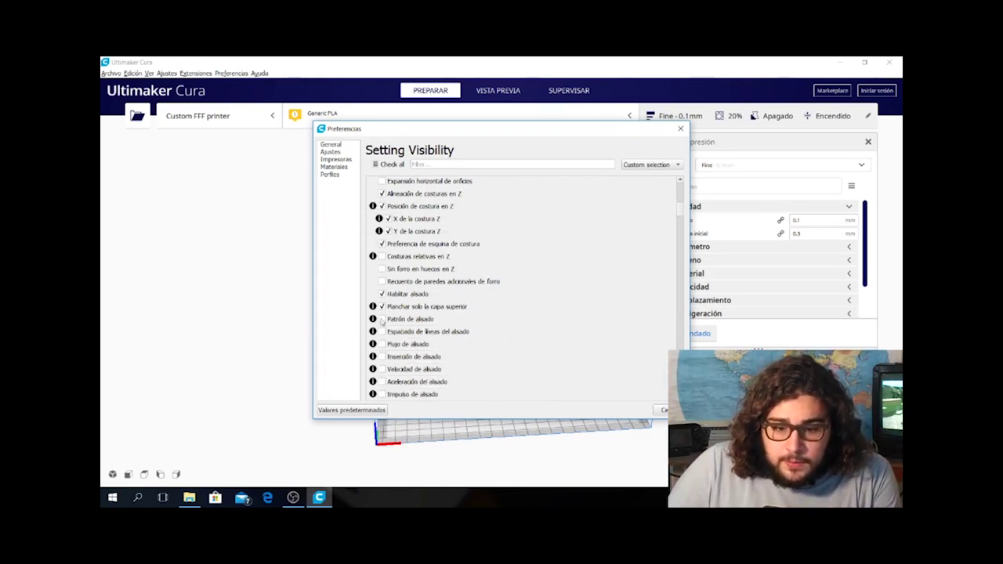
Examine which remaining ironing, Relleno and Material settings are marked visible in the setting visibility list
scroll(396, 325, down, 3)
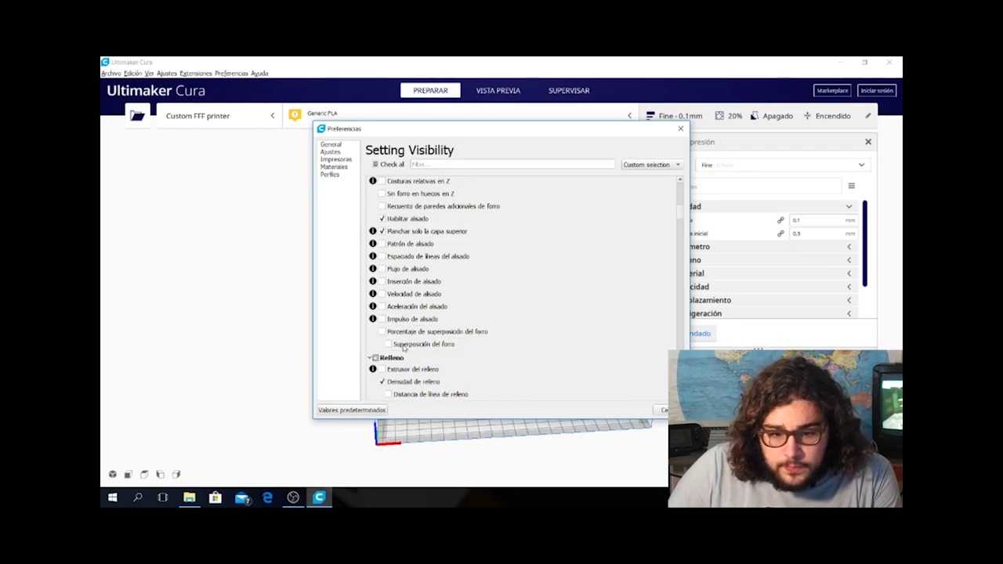
scroll(405, 339, down, 2)
scroll(478, 316, down, 1)
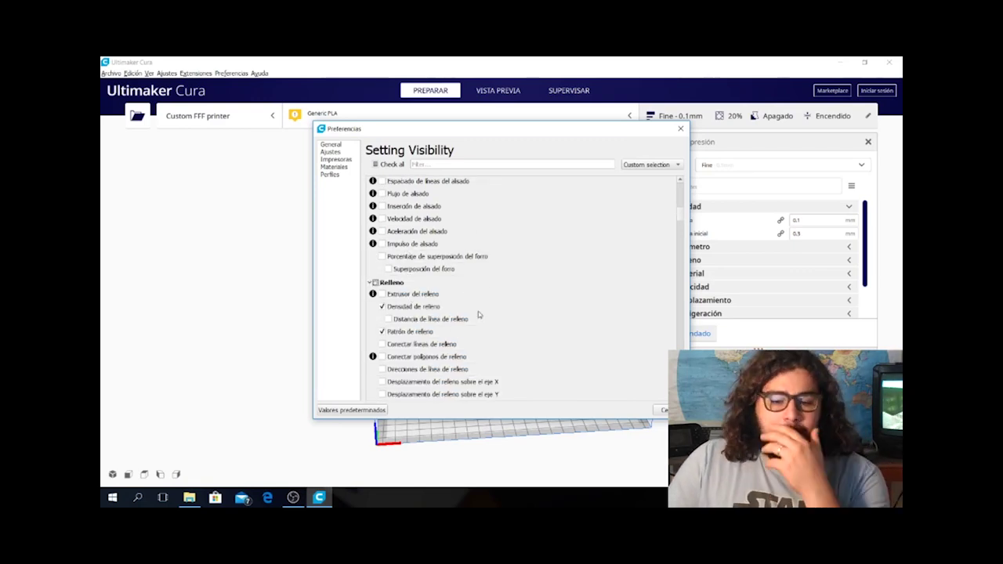
scroll(451, 301, down, 2)
scroll(428, 260, down, 1)
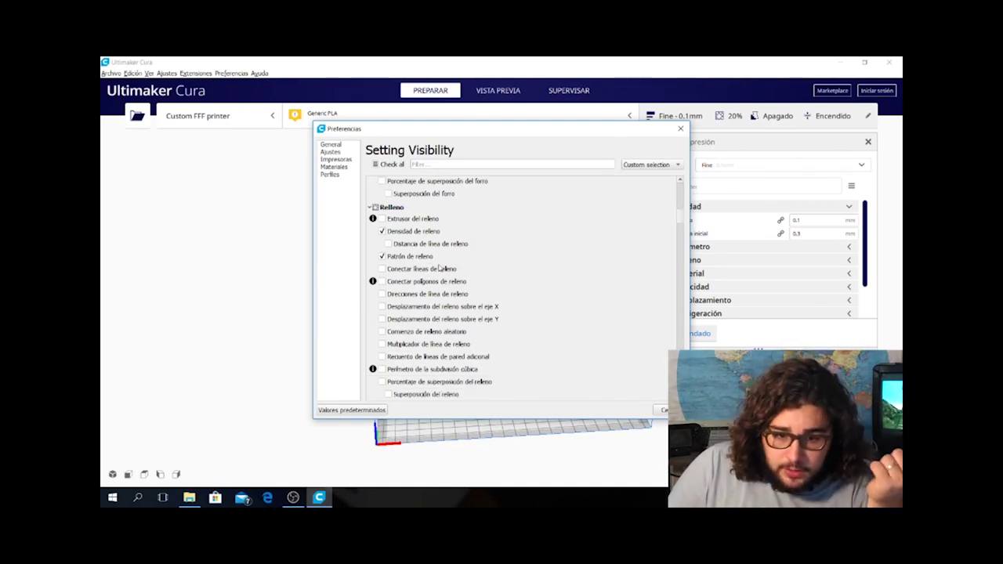
scroll(462, 306, down, 13)
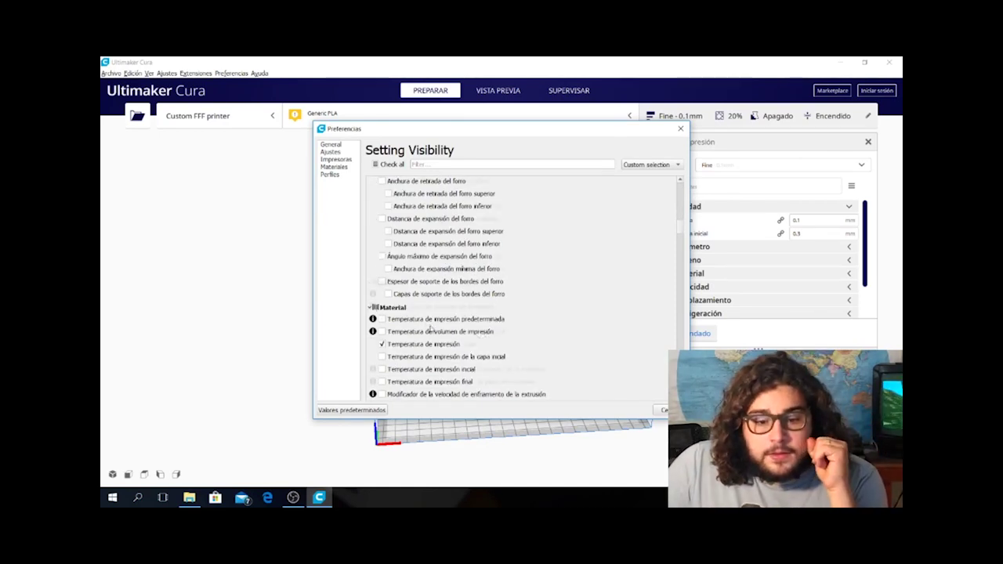
scroll(422, 324, down, 1)
scroll(449, 328, down, 1)
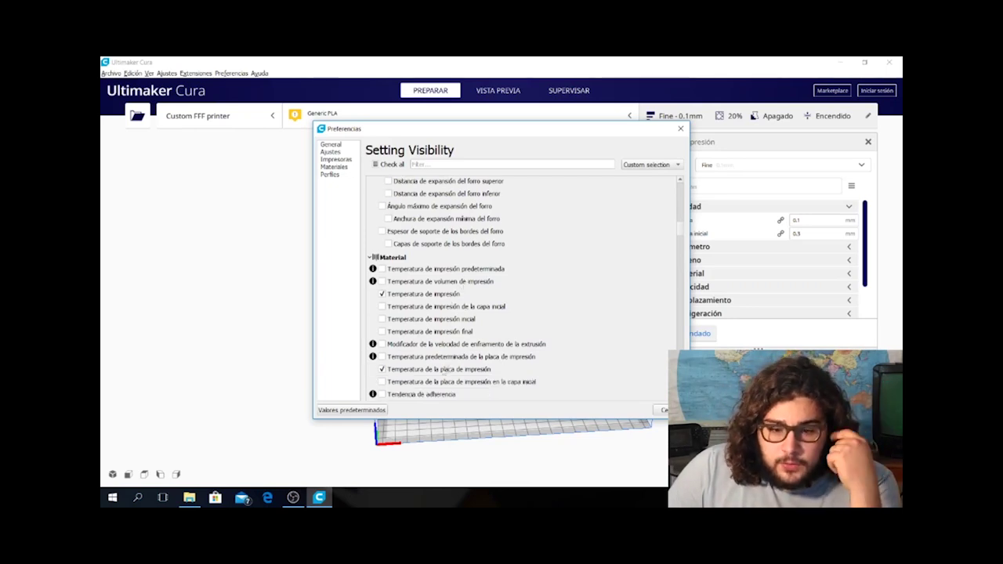
Make the general Flujo setting visible in the Material section
scroll(446, 310, down, 2)
scroll(444, 283, down, 8)
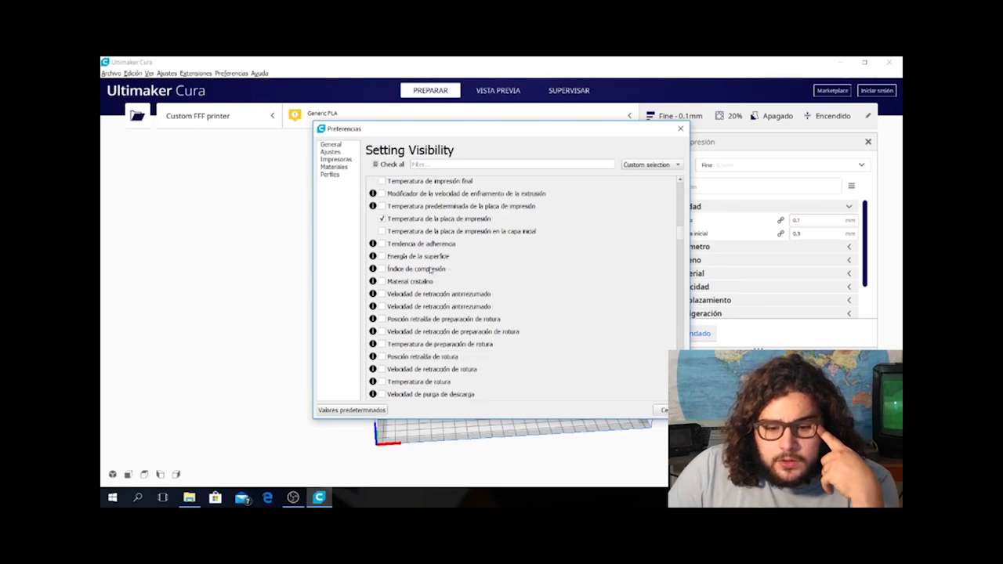
click(382, 345)
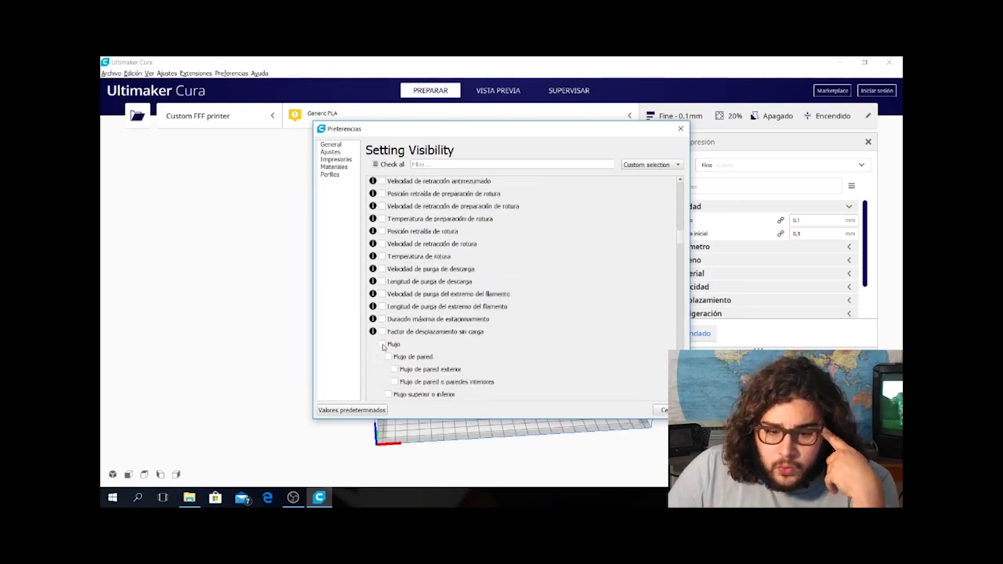
Make Velocidad de relleno, Velocidad de pared, Velocidad de pared exterior and Velocidad de pared interior visible in the Velocidad section
scroll(443, 267, down, 5)
scroll(443, 267, down, 5)
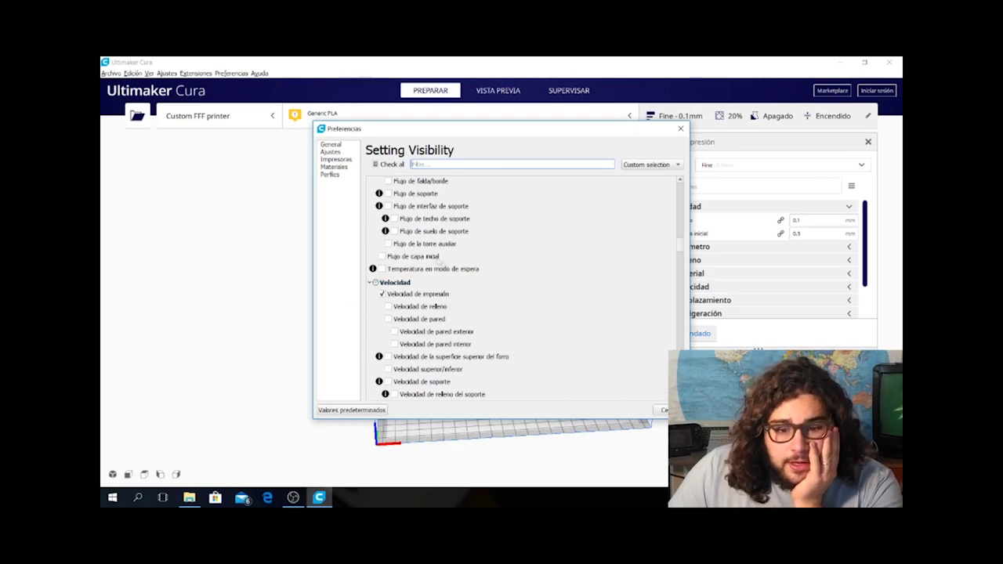
scroll(397, 288, down, 2)
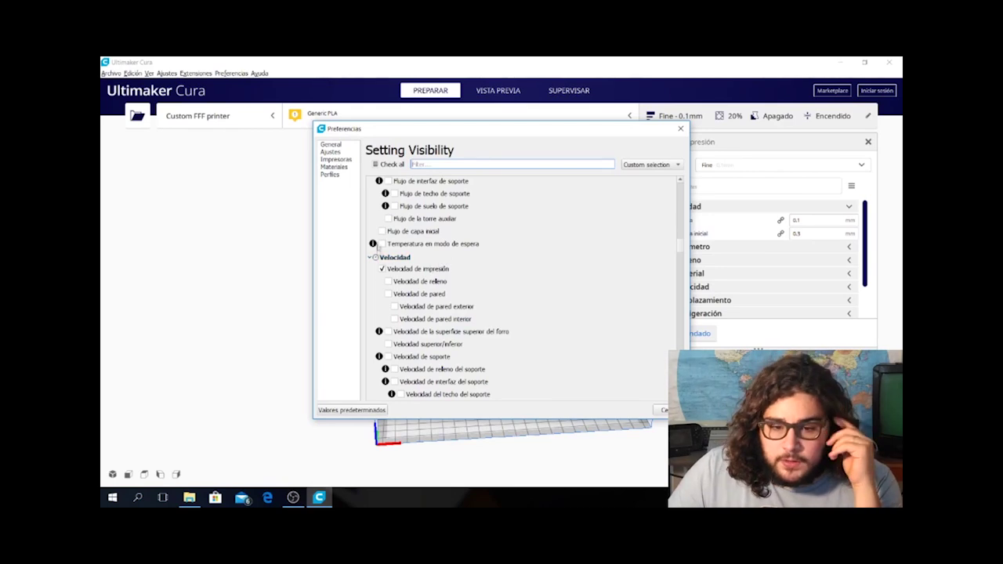
click(389, 283)
click(390, 294)
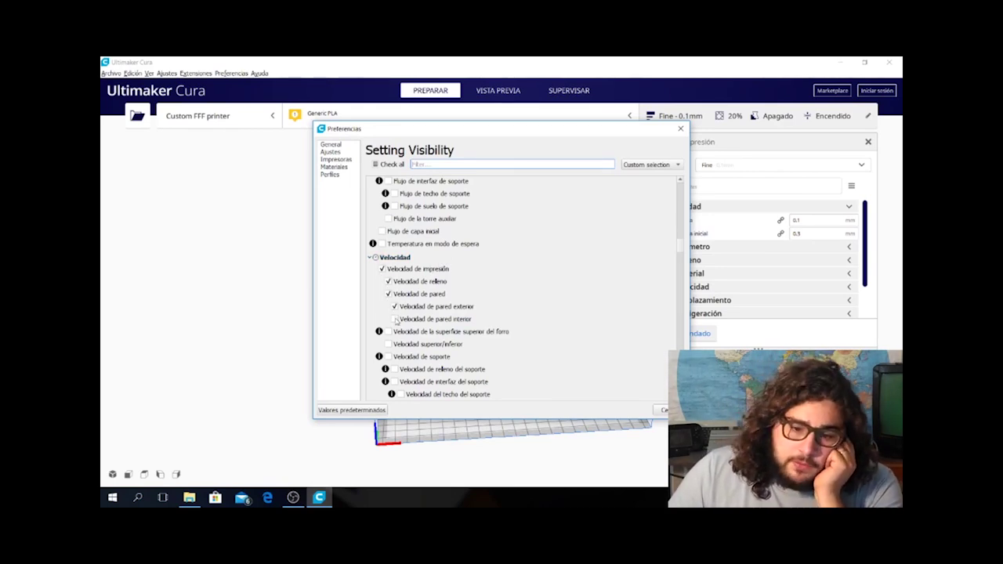
click(395, 319)
Make Velocidad superior/inferior, Velocidad de soporte, Velocidad de desplazamiento and Velocidad de capa inicial visible
scroll(392, 305, down, 3)
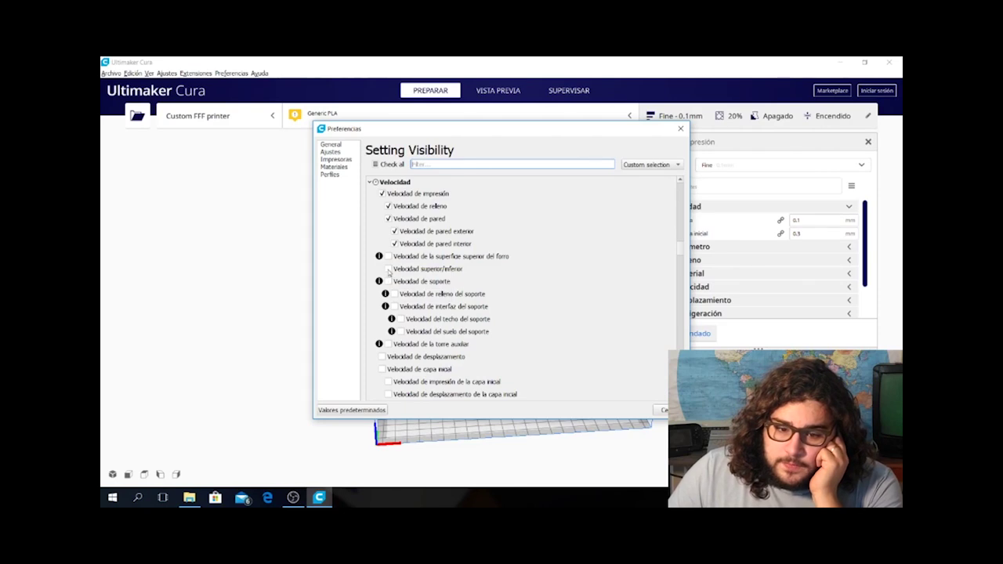
click(388, 269)
scroll(390, 263, down, 1)
click(389, 257)
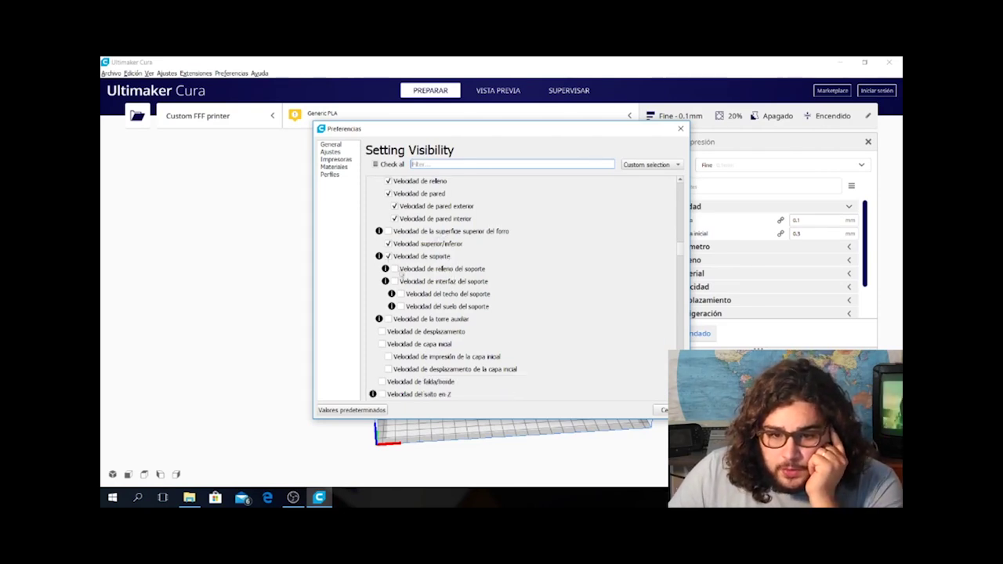
scroll(383, 312, down, 1)
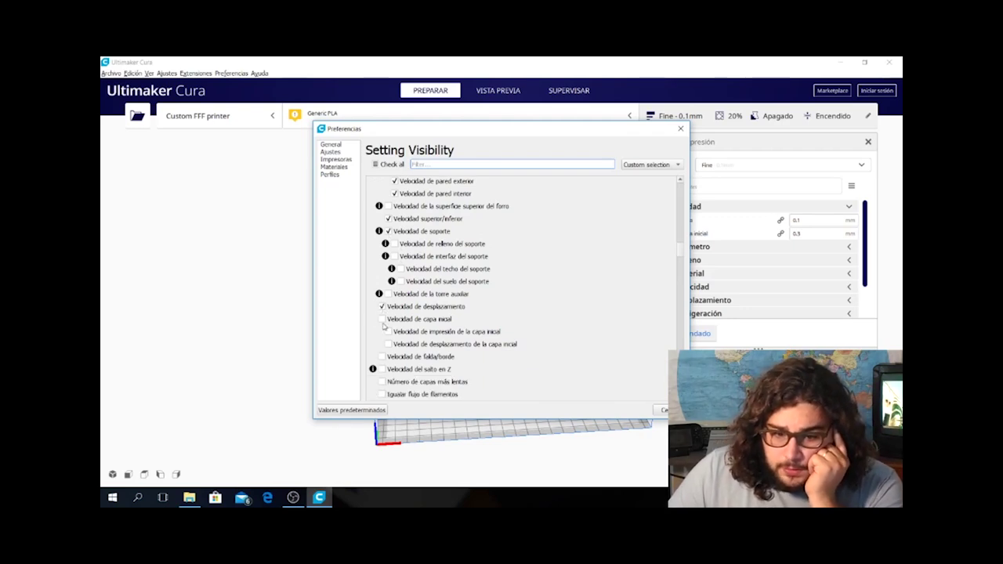
click(382, 320)
scroll(385, 321, down, 1)
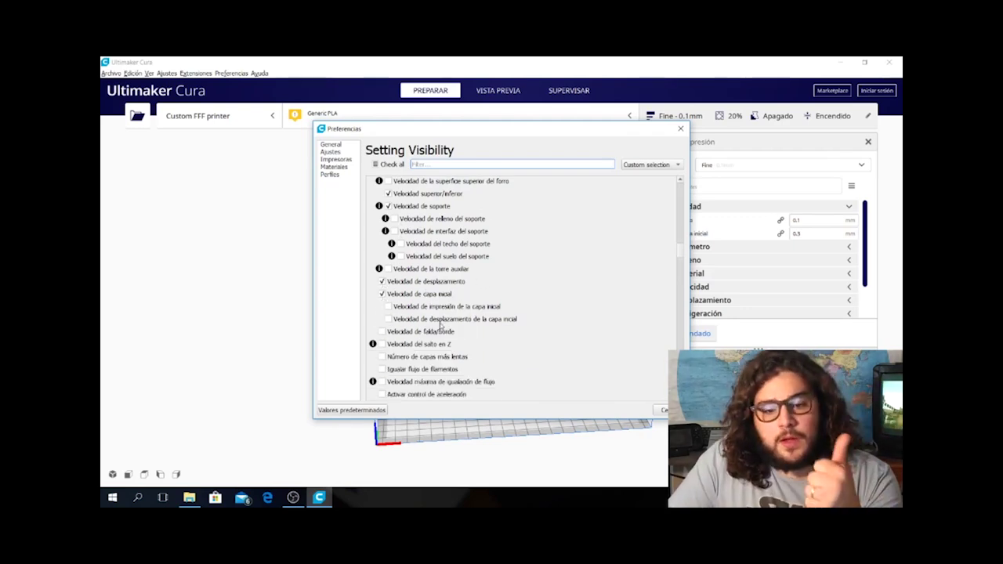
Make Distancia de retracción and the main Velocidad de retracción setting visible in the Desplazamiento section
scroll(440, 327, down, 20)
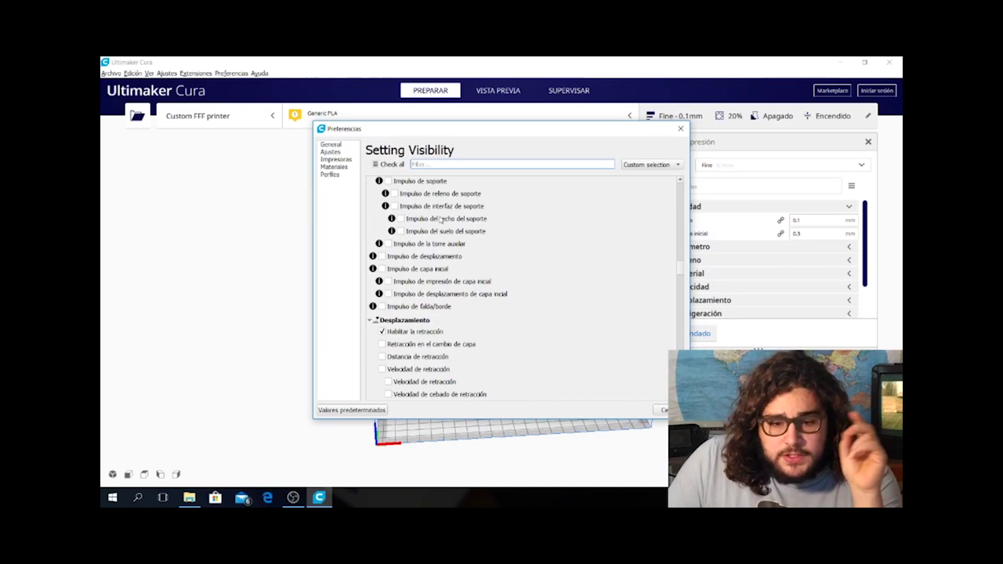
scroll(452, 246, down, 2)
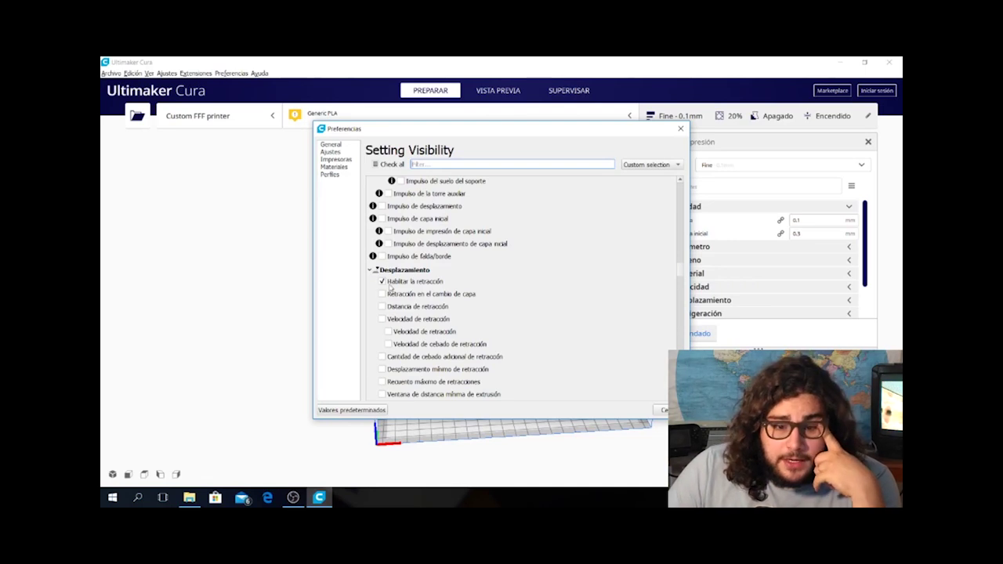
scroll(392, 309, down, 1)
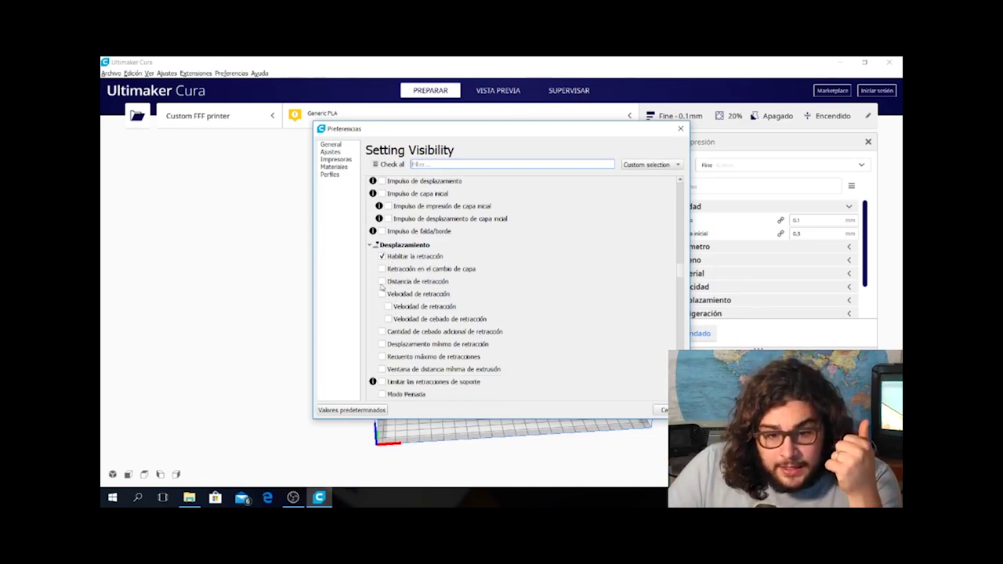
click(383, 283)
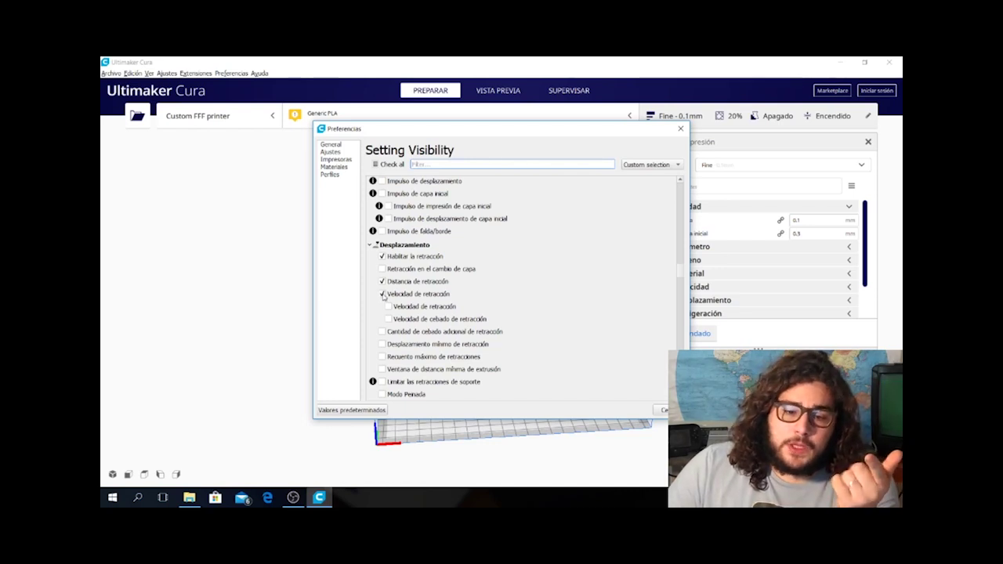
Examine which of the remaining Desplazamiento, Refrigeración and Soporte settings are marked visible
scroll(420, 297, down, 1)
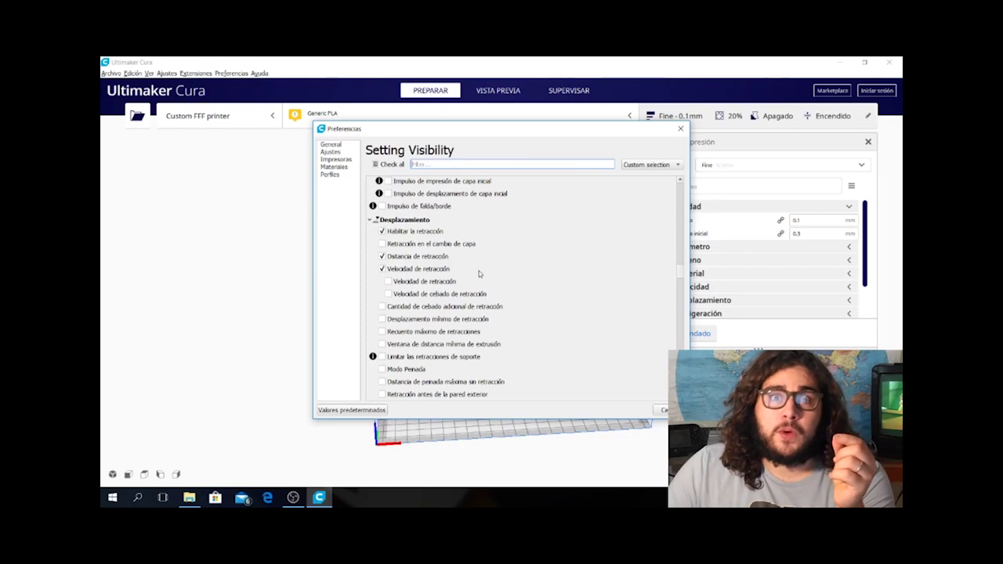
scroll(502, 275, down, 2)
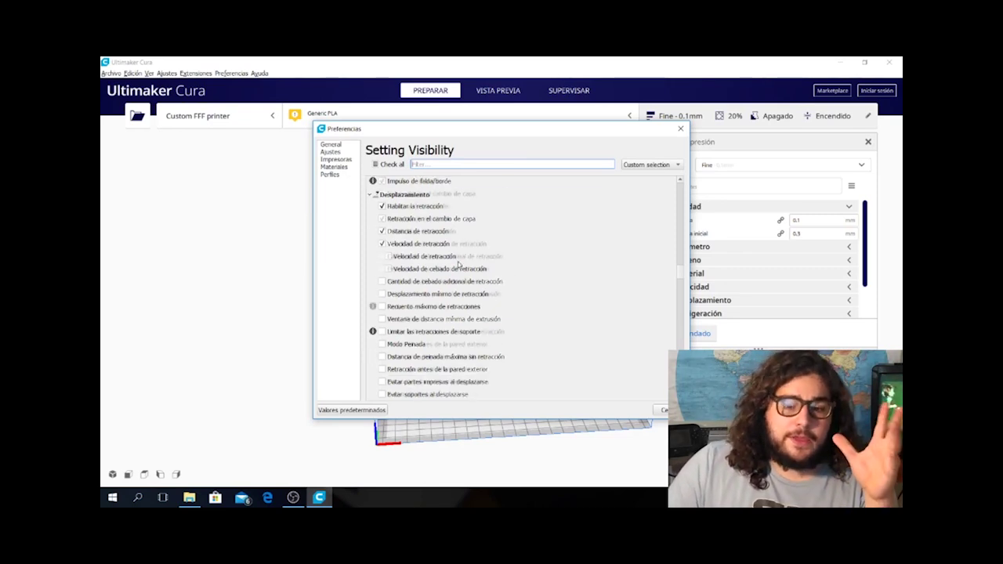
scroll(438, 249, down, 8)
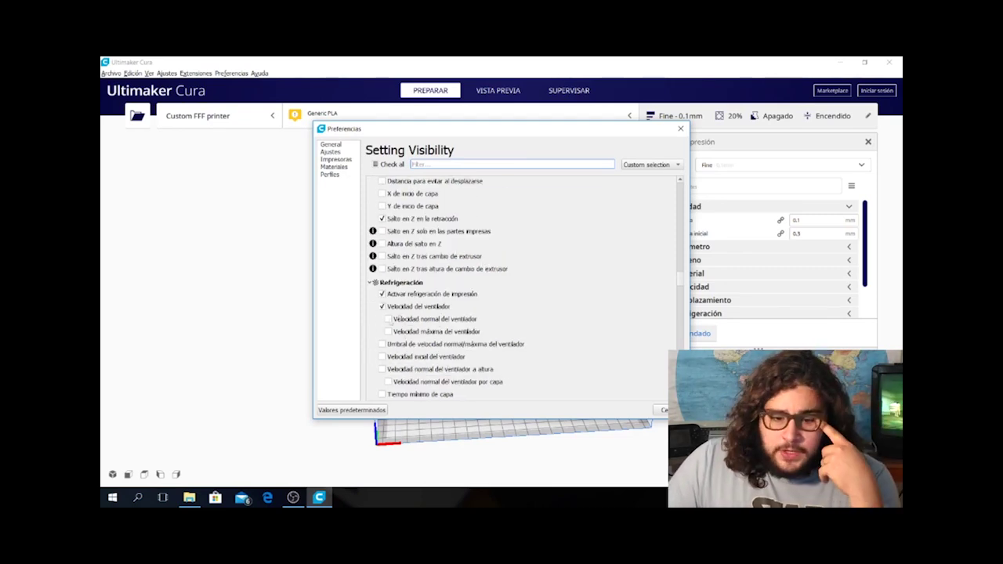
scroll(432, 307, down, 2)
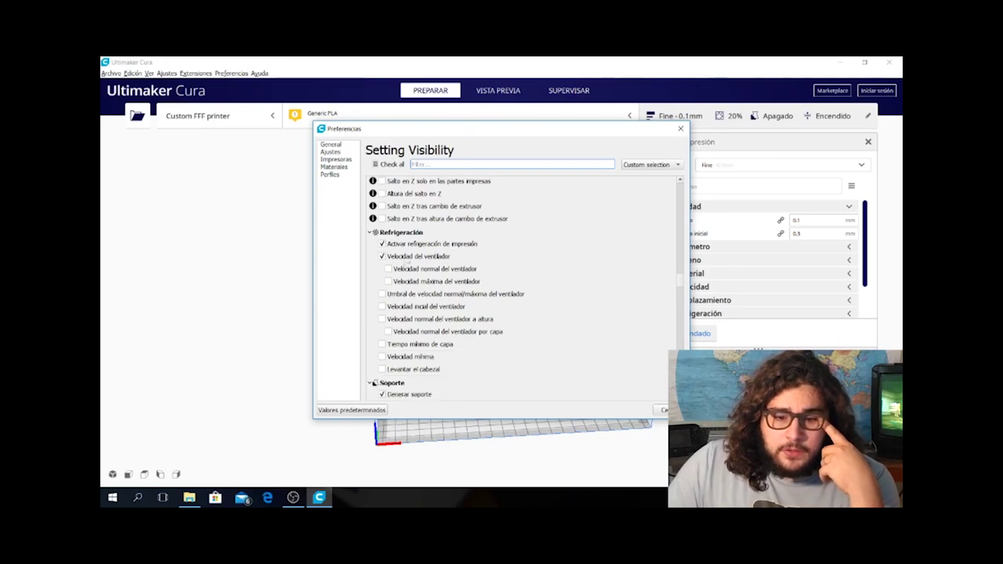
scroll(411, 265, down, 3)
scroll(427, 312, down, 1)
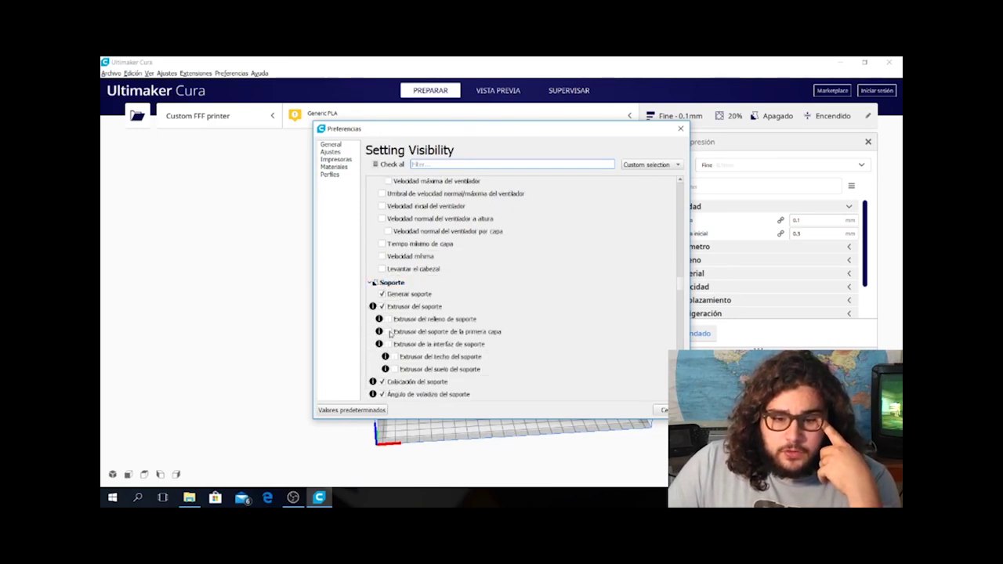
scroll(422, 301, down, 2)
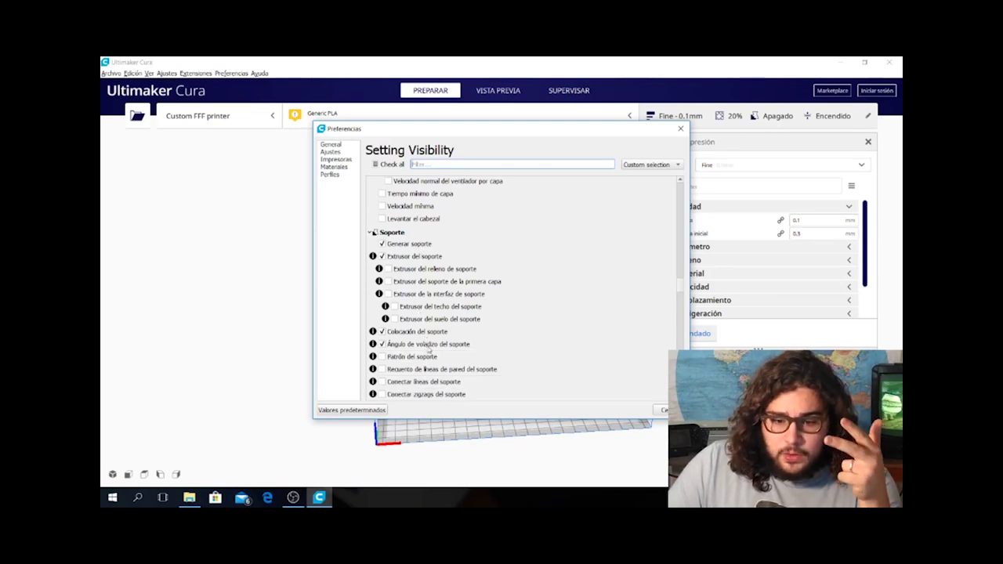
scroll(429, 349, down, 1)
scroll(439, 313, down, 8)
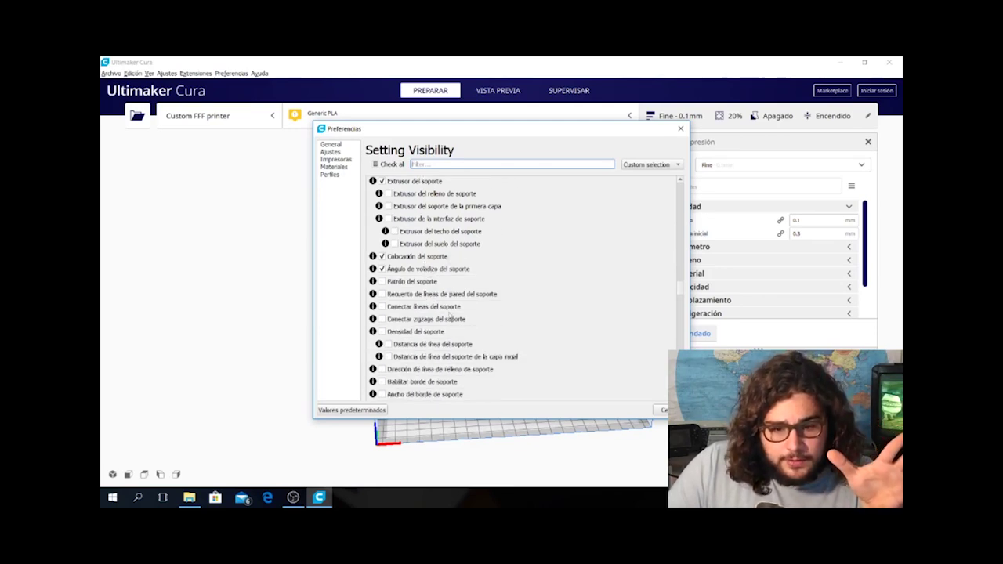
Make Recuento de líneas de falda and Distancia de falda visible under Adherencia de la placa de impresión, and close the preferences
scroll(445, 309, down, 10)
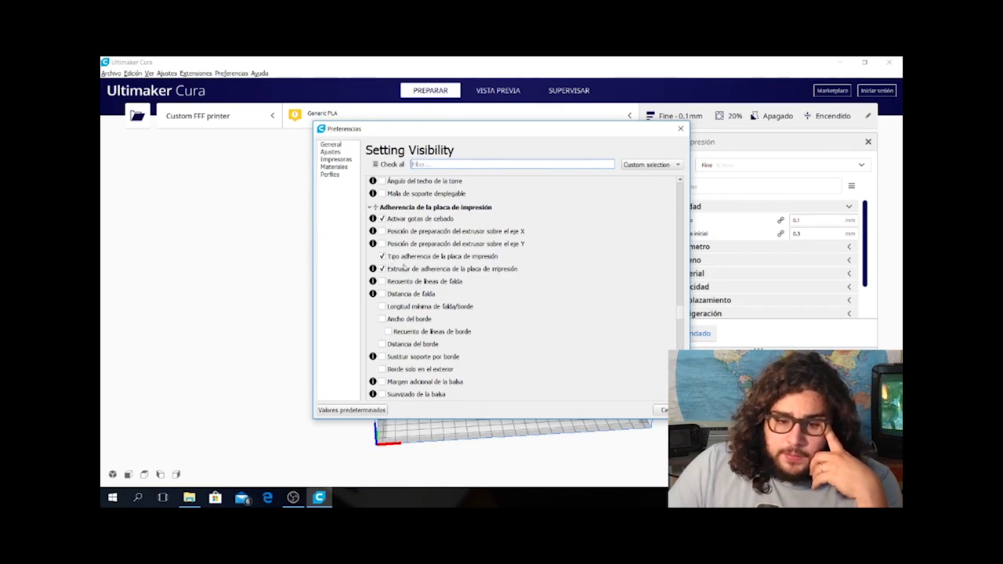
scroll(403, 265, down, 1)
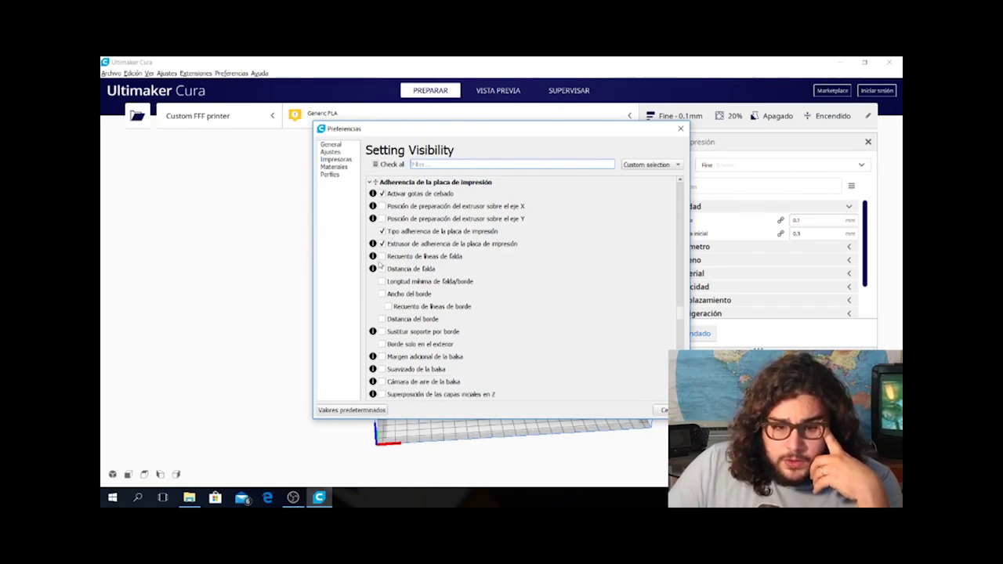
click(382, 256)
scroll(384, 263, down, 1)
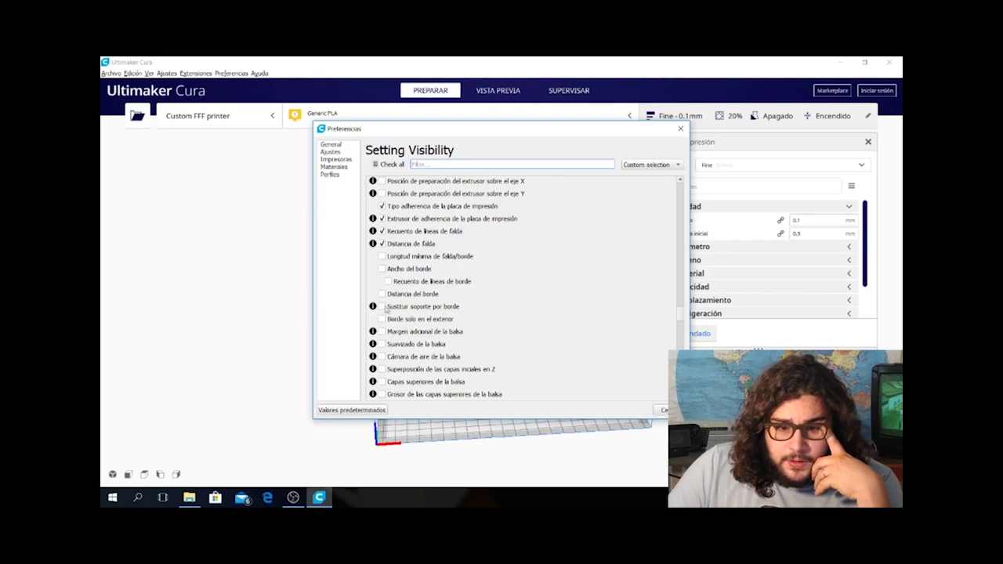
scroll(394, 284, down, 2)
scroll(498, 290, down, 1)
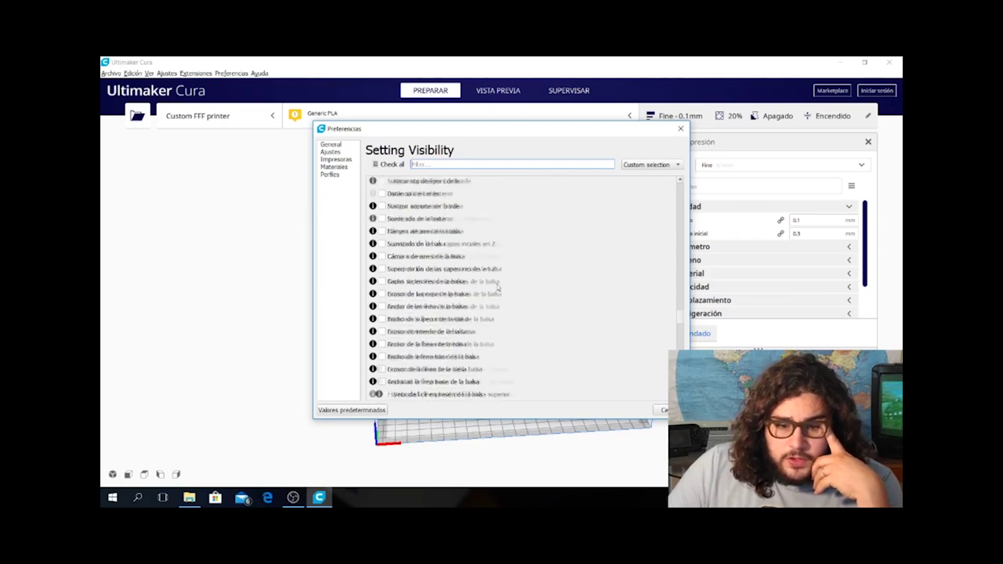
scroll(499, 290, down, 3)
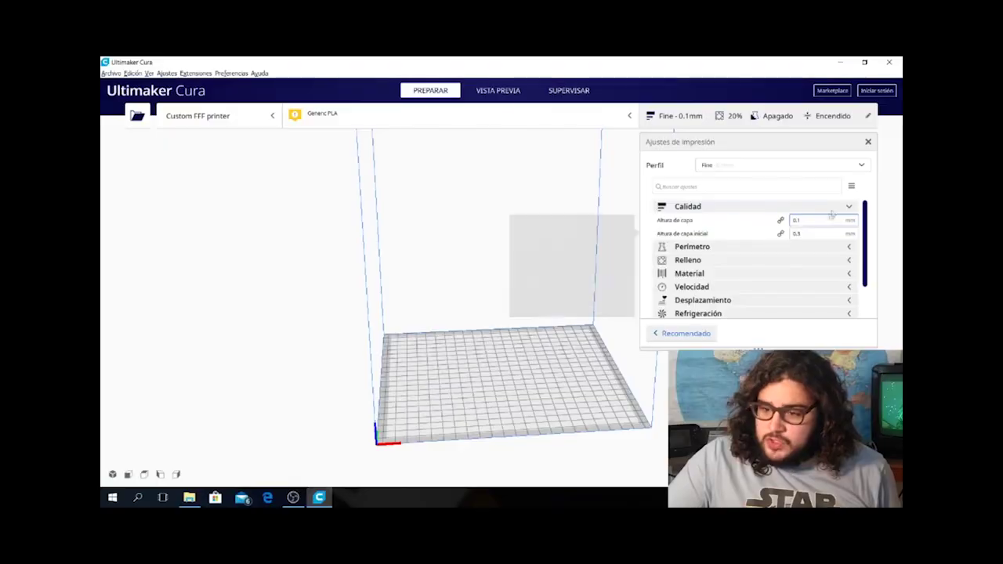
scroll(842, 245, down, 1)
scroll(842, 246, up, 1)
scroll(841, 245, down, 1)
scroll(842, 244, up, 1)
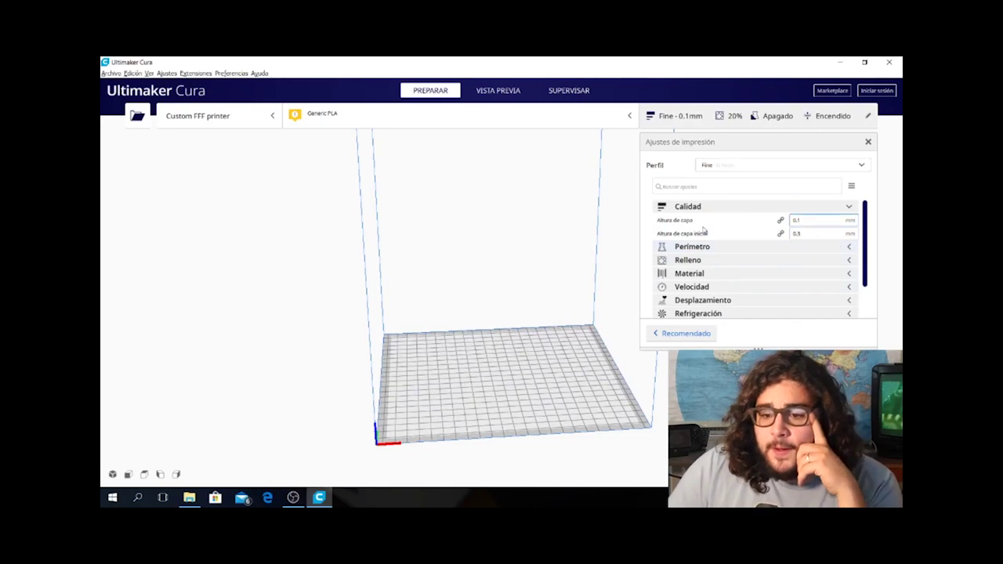
Set Altura de capa to 0.22 mm in the Calidad settings
mouse_move(733, 224)
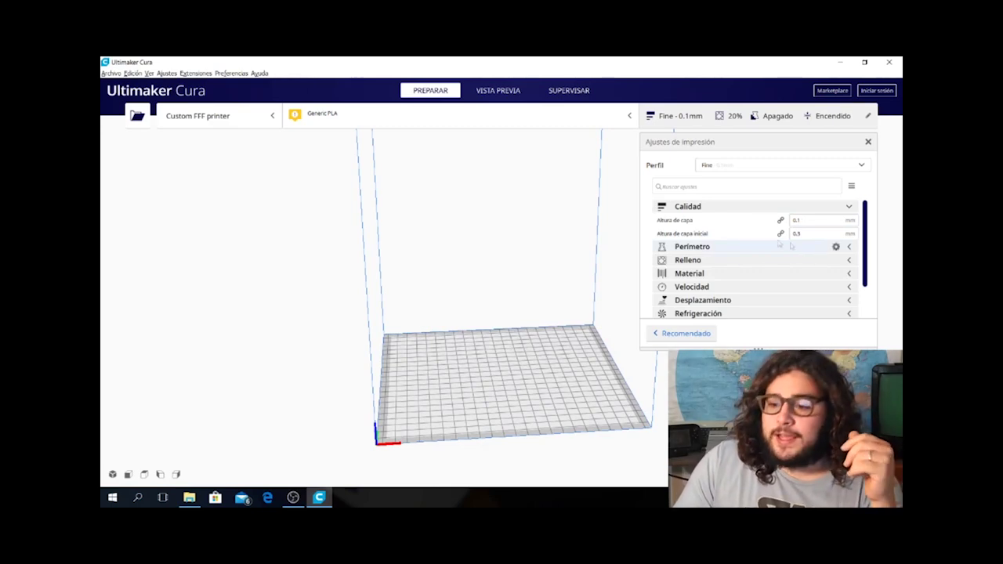
click(807, 220)
key(BackSpace)
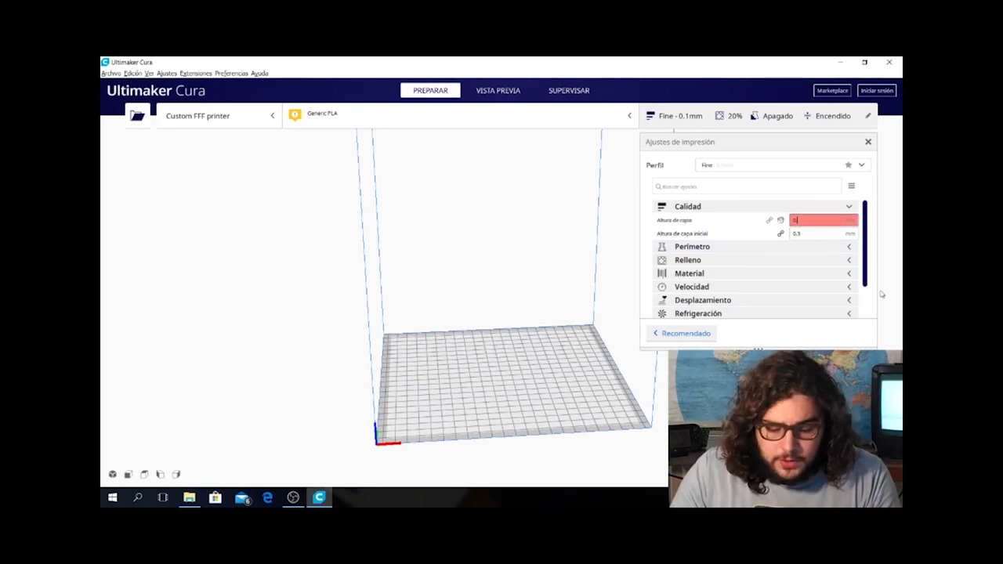
text(8)
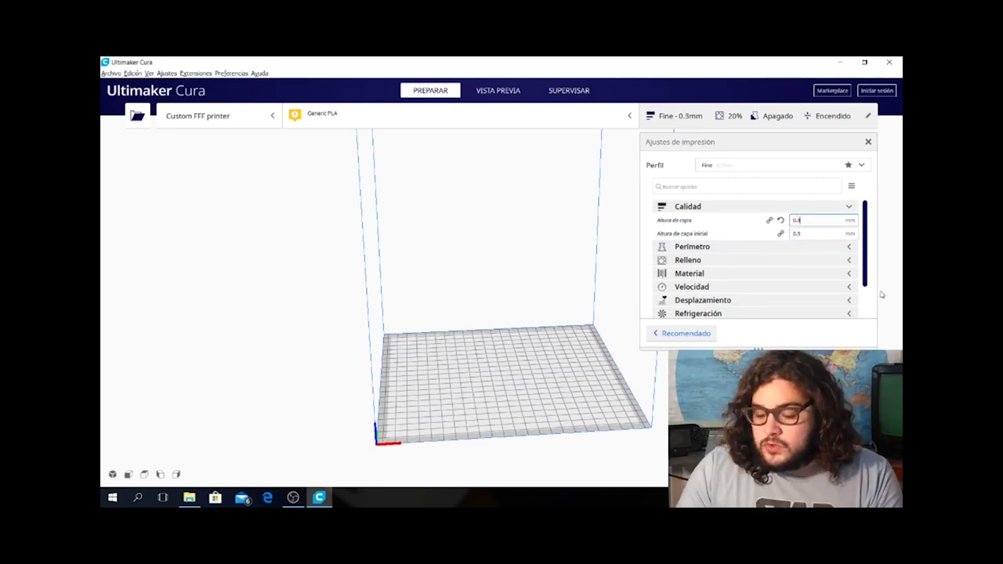
key(BackSpace)
text(22)
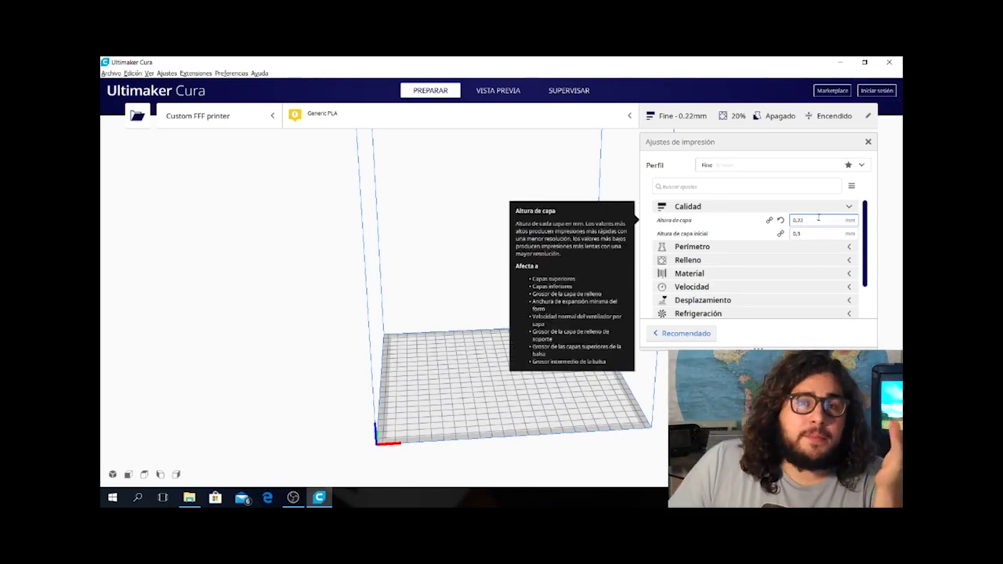
Set Altura de capa to 0.06 mm in the Calidad settings
key(BackSpace)
key(BackSpace)
text(,)
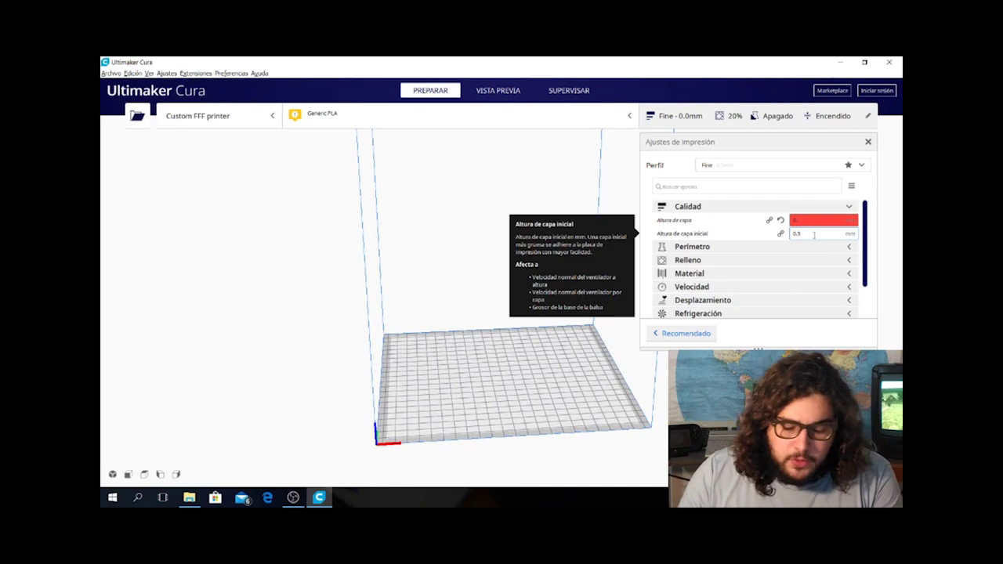
text(1)
key(BackSpace)
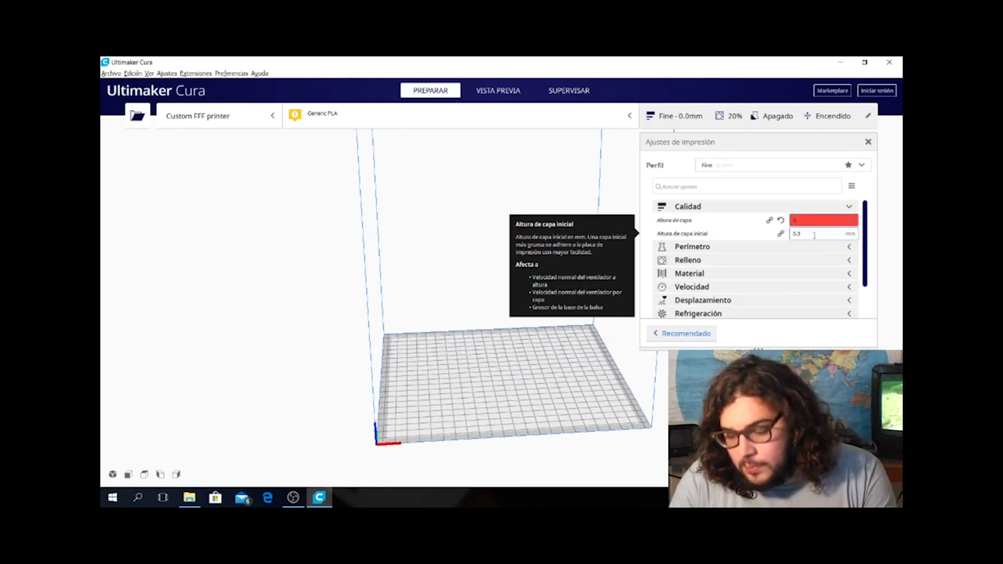
text(06)
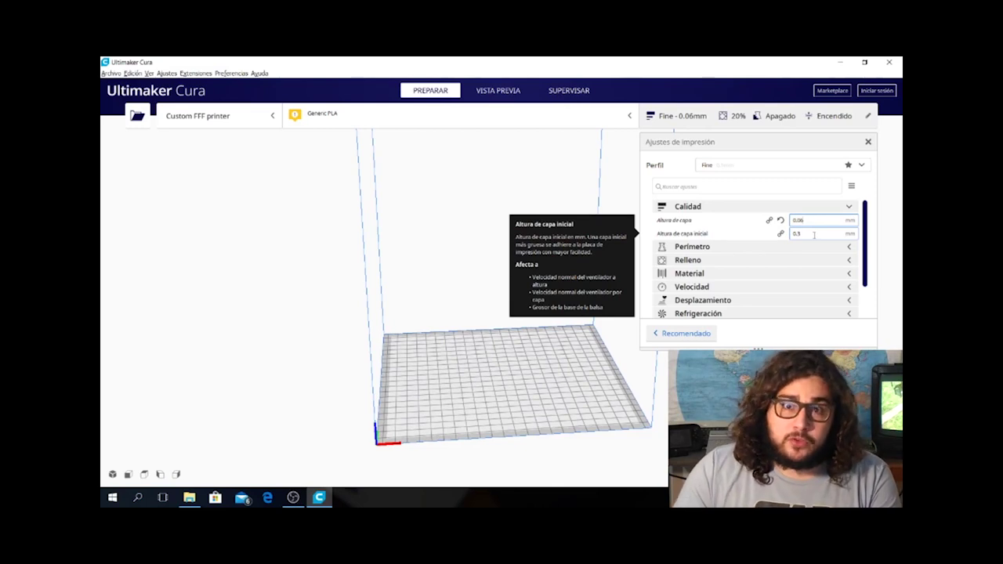
Set Altura de capa to 0.1 mm
key(BackSpace)
key(BackSpace)
text(1)
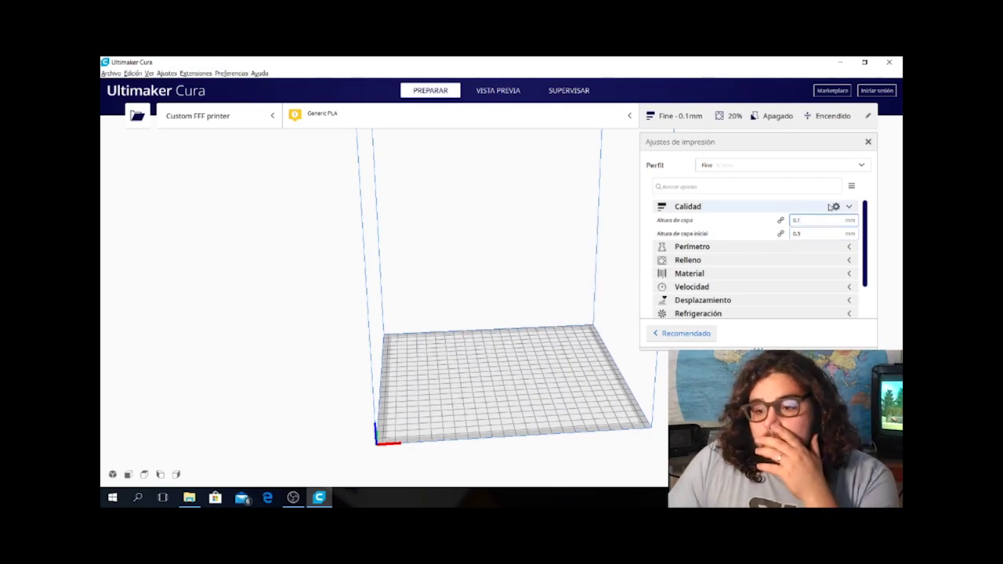
Set Altura de capa inicial to 0.24 mm in the Calidad settings
click(812, 233)
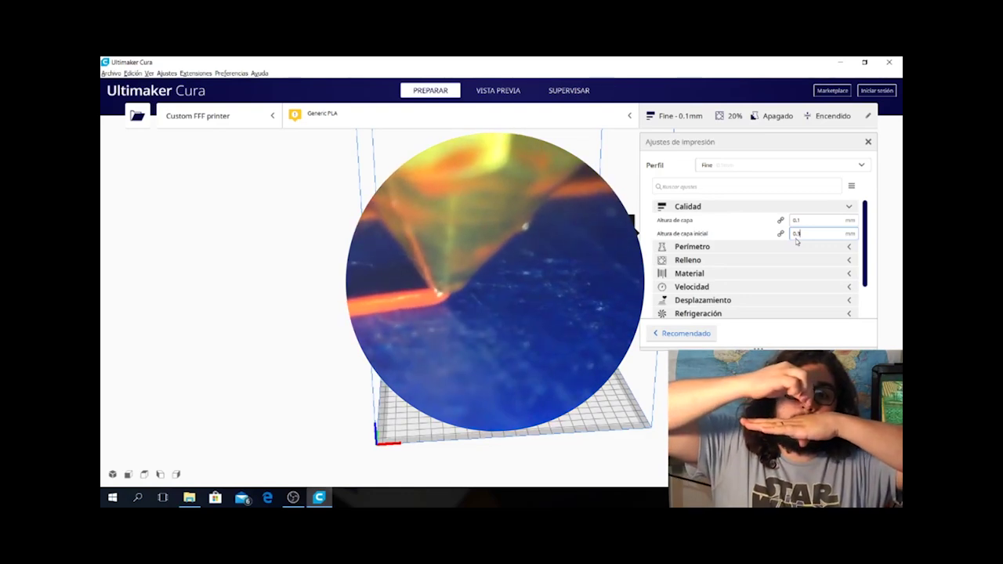
key(BackSpace)
text(3)
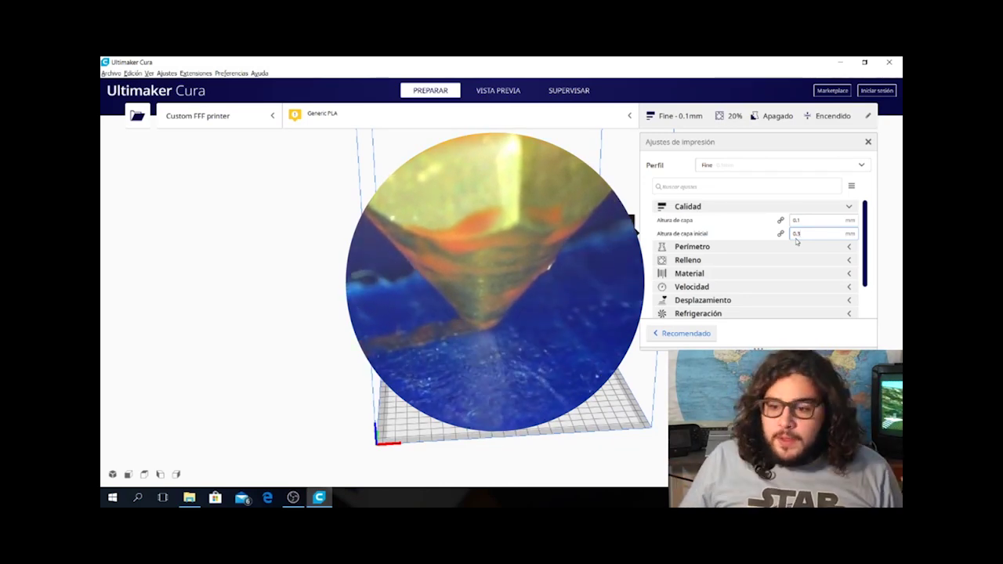
key(BackSpace)
text(24)
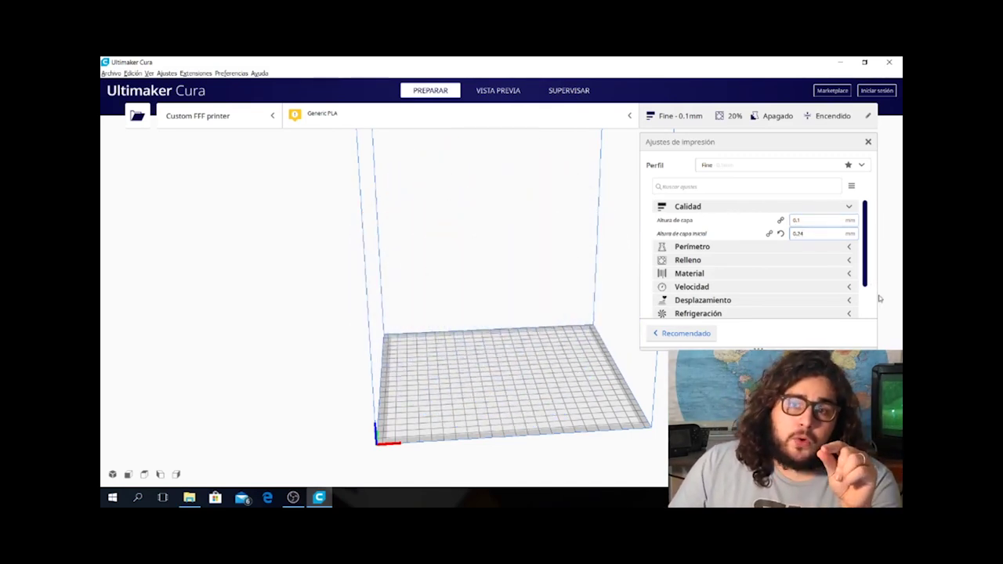
Expand the Perímetro section and set Grosor de la pared to 1.2 mm
click(804, 249)
scroll(804, 246, down, 2)
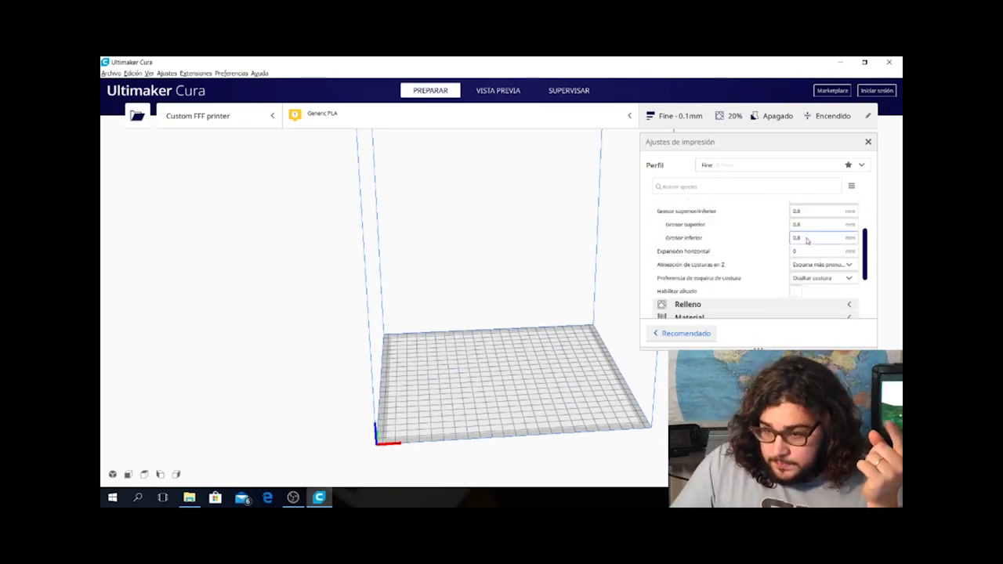
scroll(807, 239, up, 1)
scroll(810, 231, down, 1)
scroll(812, 231, up, 2)
scroll(814, 234, down, 2)
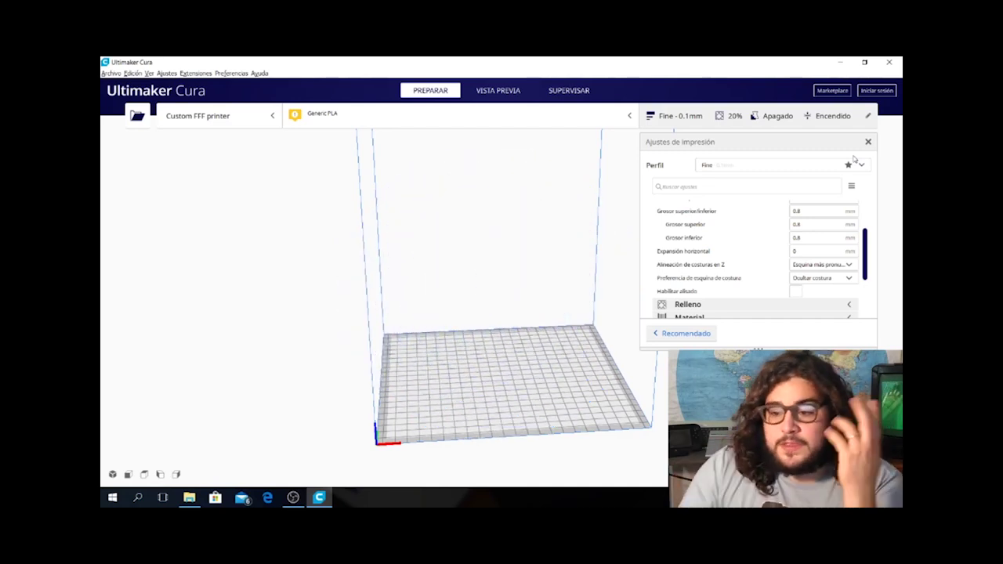
click(817, 210)
scroll(815, 235, up, 2)
scroll(811, 231, down, 1)
click(810, 228)
text(1.2)
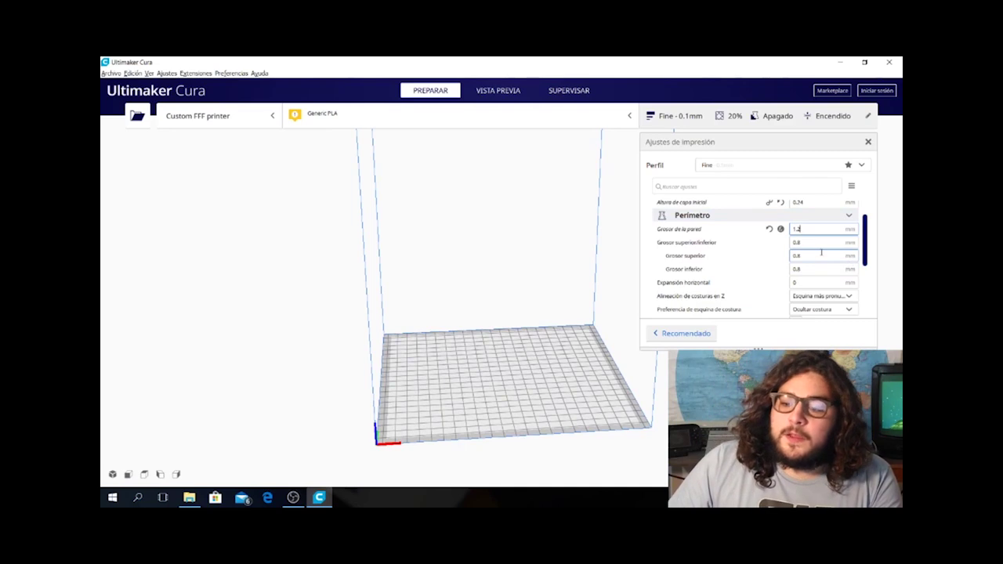
Set Grosor superior/inferior to 1 mm in the Perímetro settings
key(Tab)
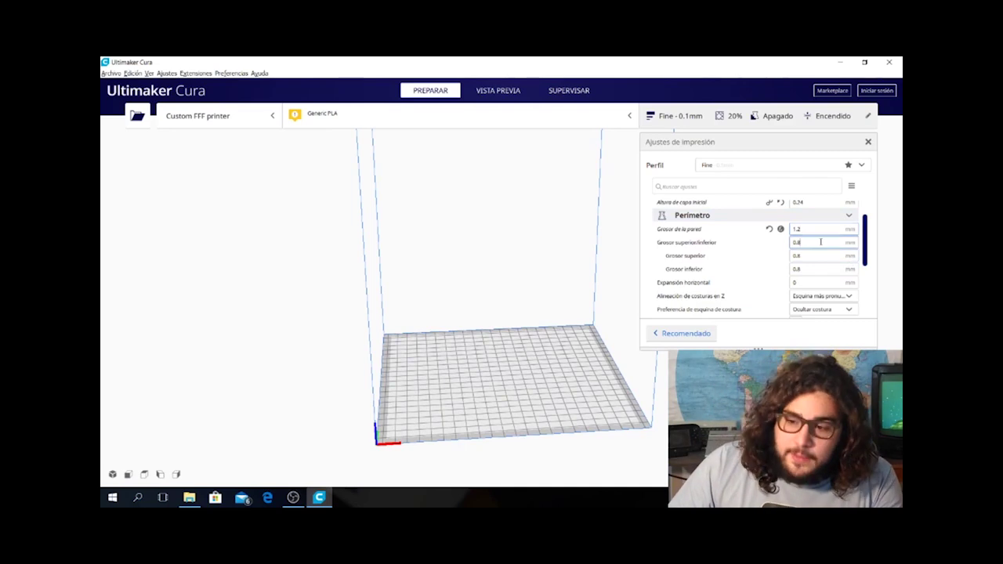
text(1.2)
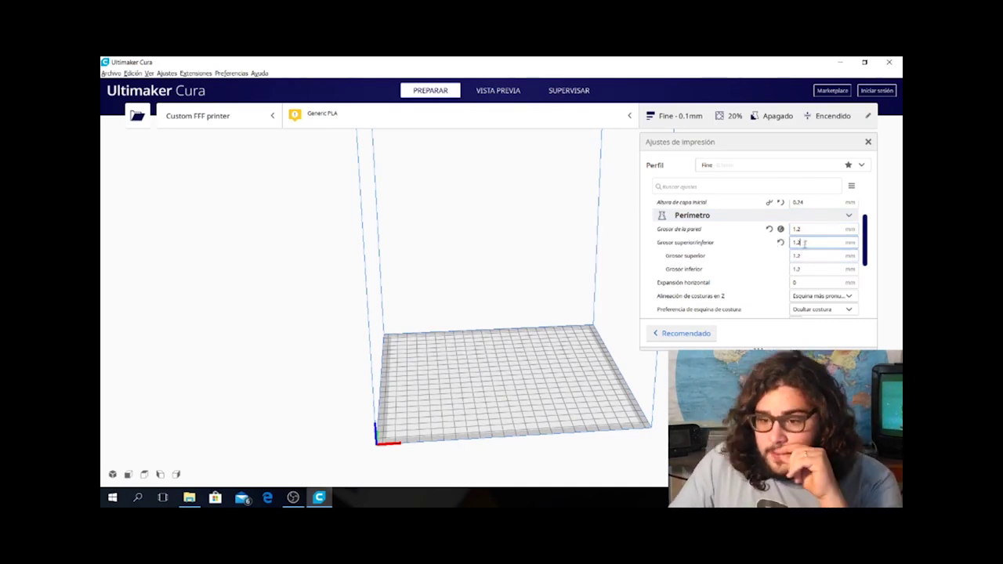
text(1)
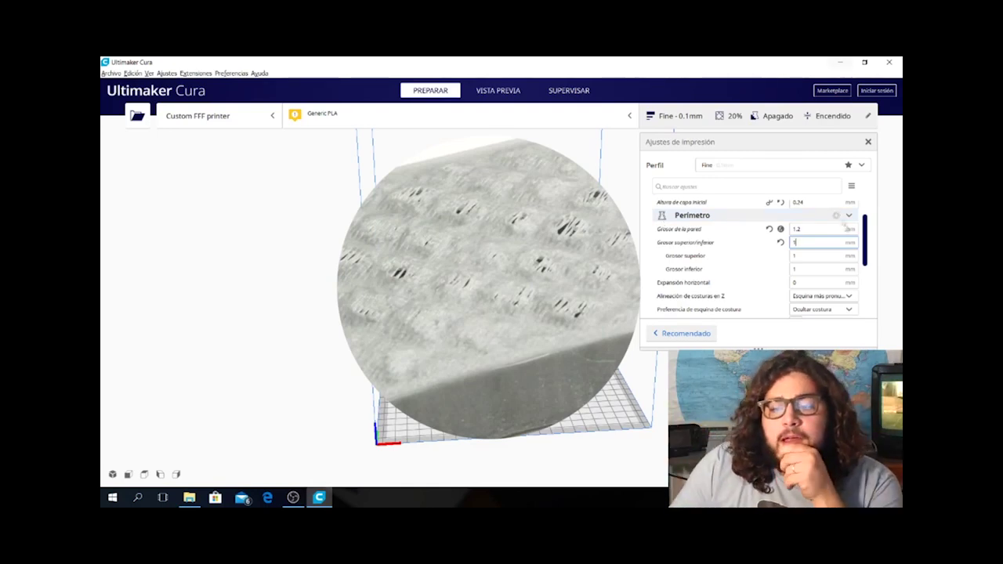
Set Grosor inferior to 0.5 mm
click(803, 257)
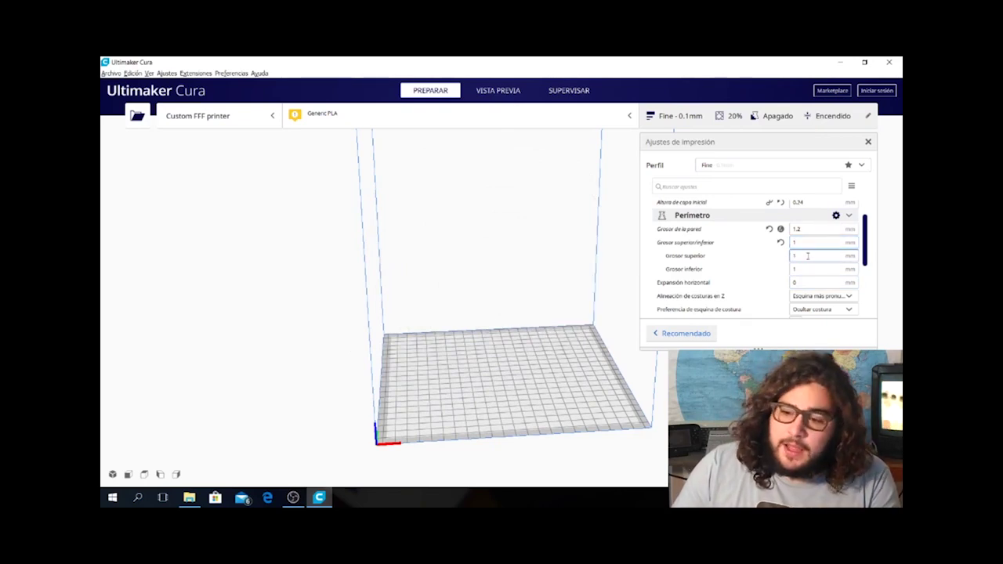
click(802, 269)
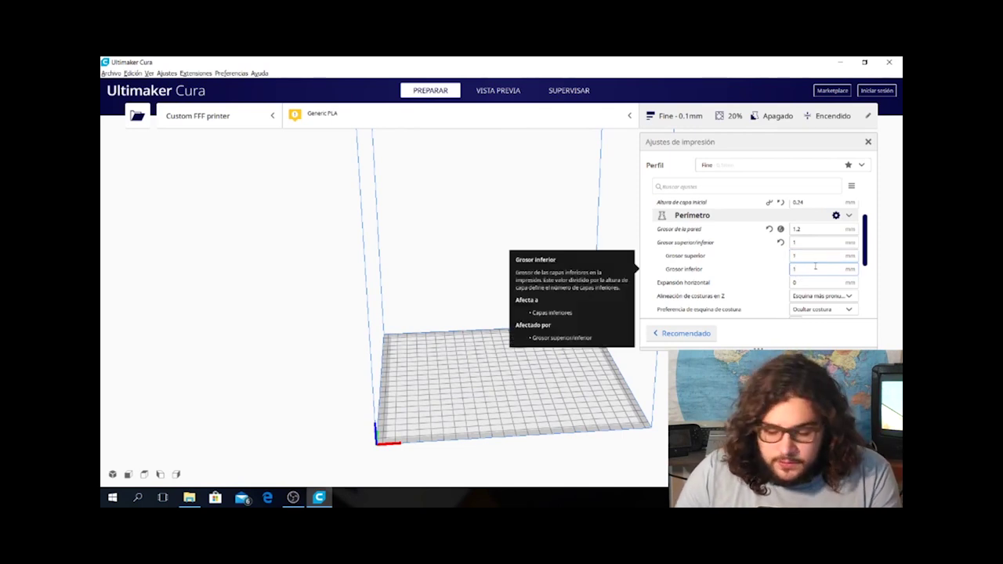
text(0)
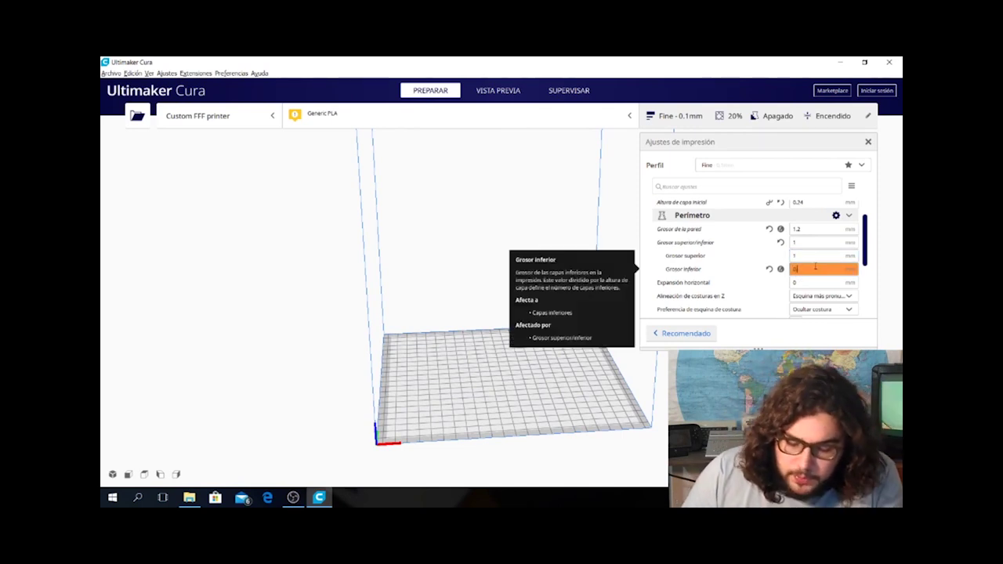
text(.5)
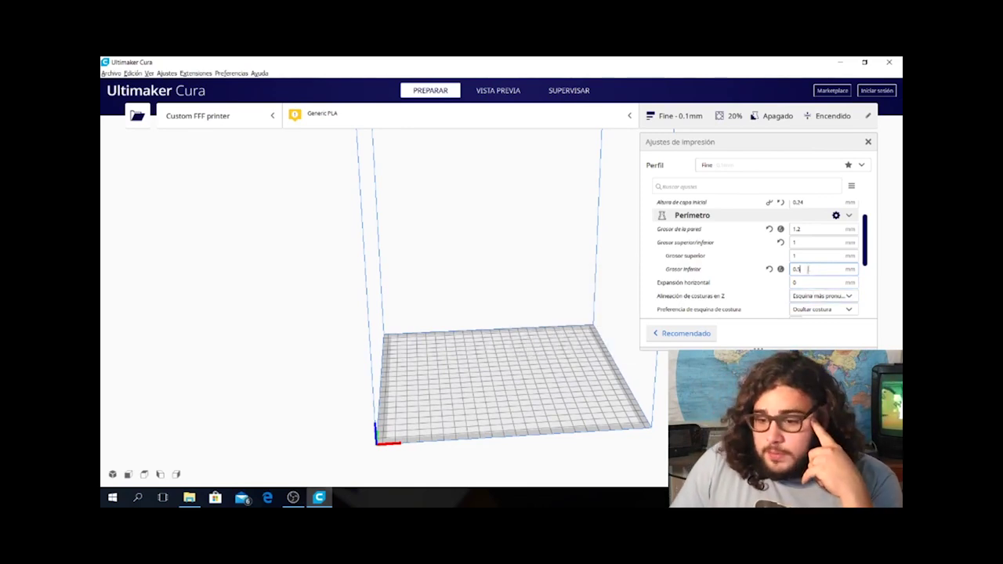
Set Alineación de costuras en Z to the option Especificada por el usuario in the Perímetro settings
scroll(803, 270, down, 2)
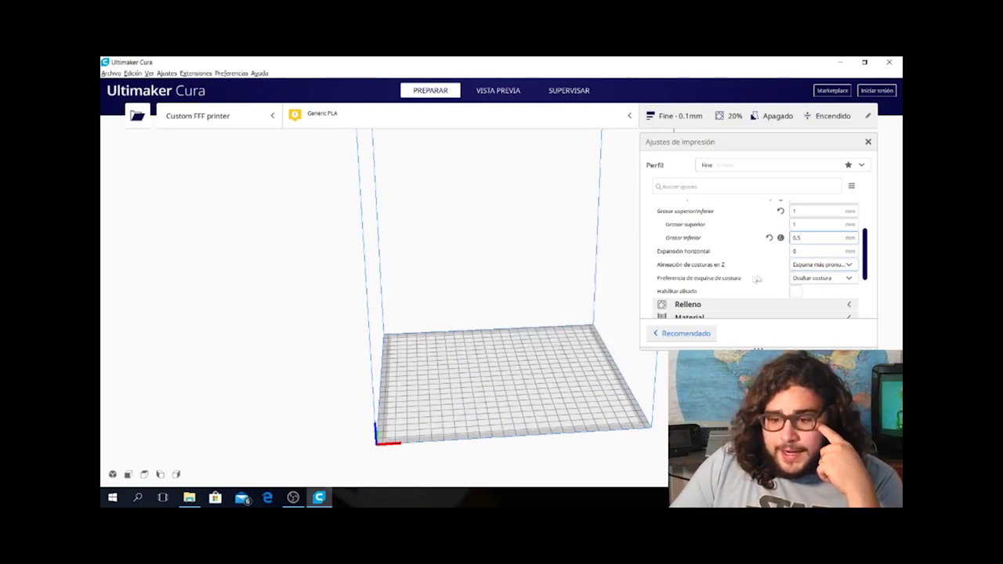
click(803, 265)
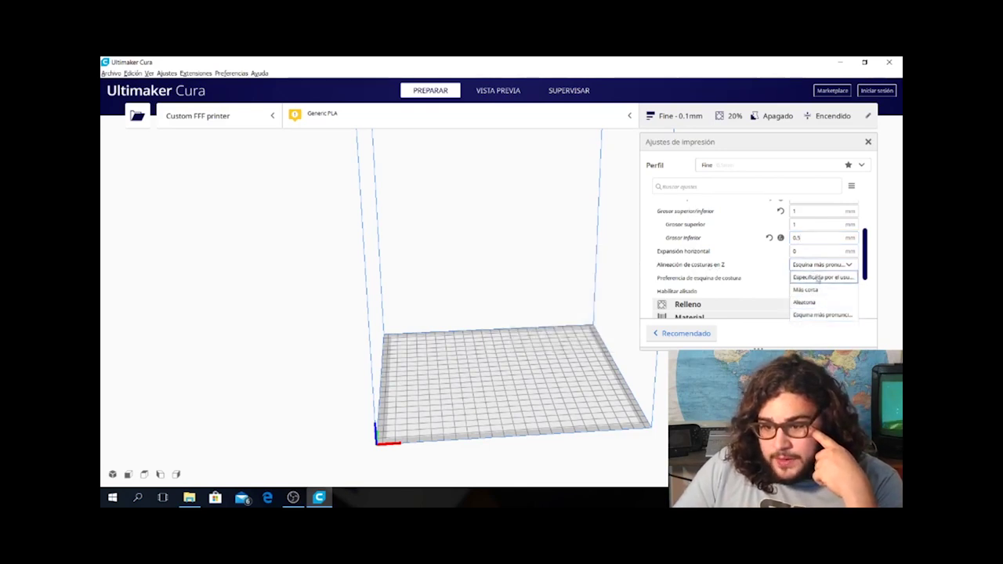
click(816, 315)
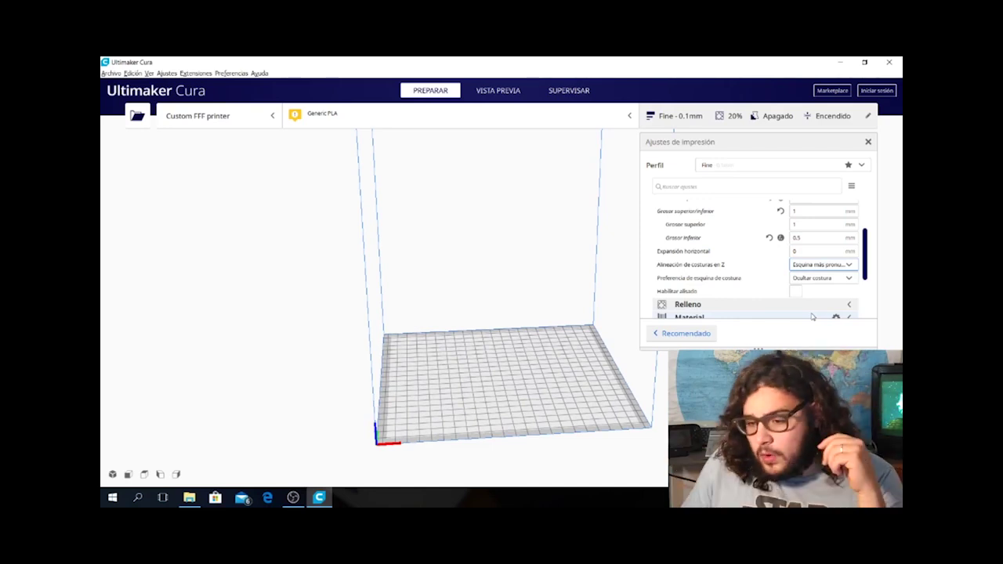
click(820, 265)
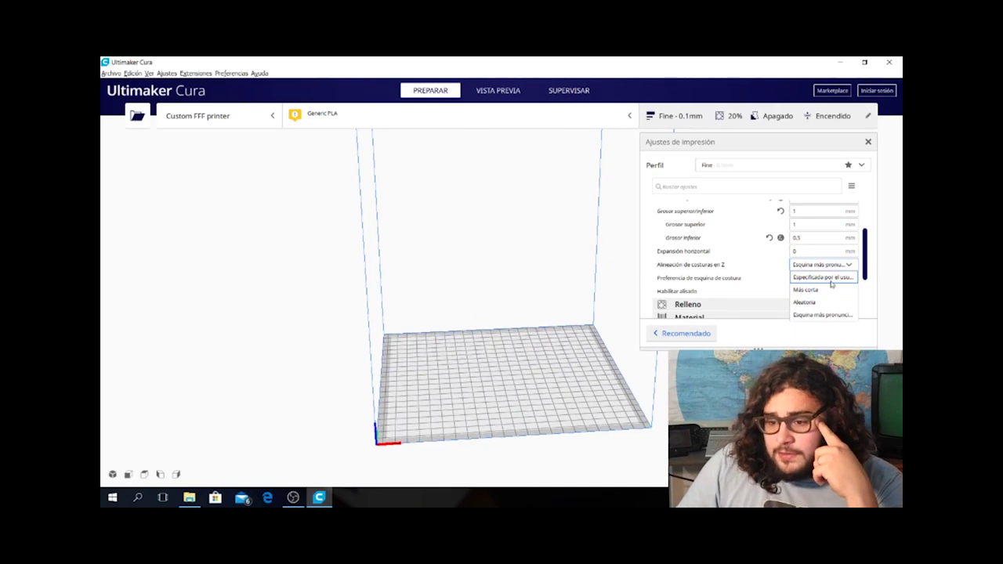
click(831, 278)
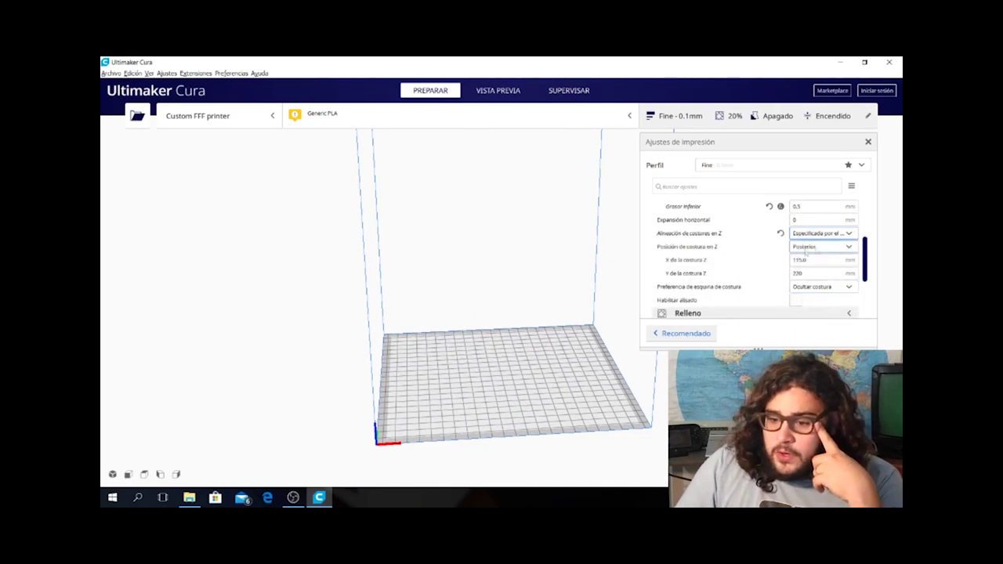
mouse_move(823, 260)
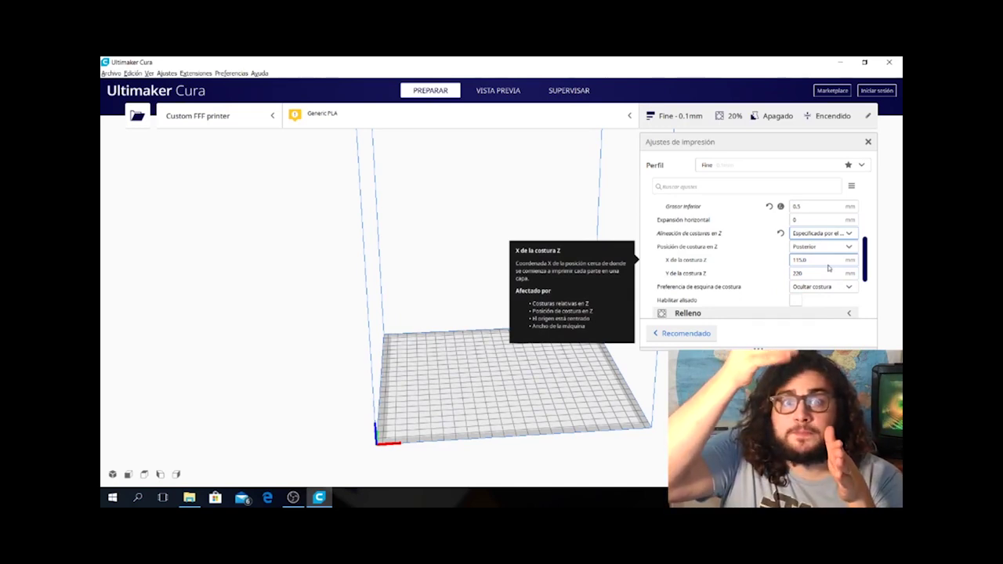
Check the Preferencia de esquina de costura options and enable Habilitar alisado
scroll(824, 267, down, 1)
click(819, 257)
click(819, 259)
mouse_move(799, 271)
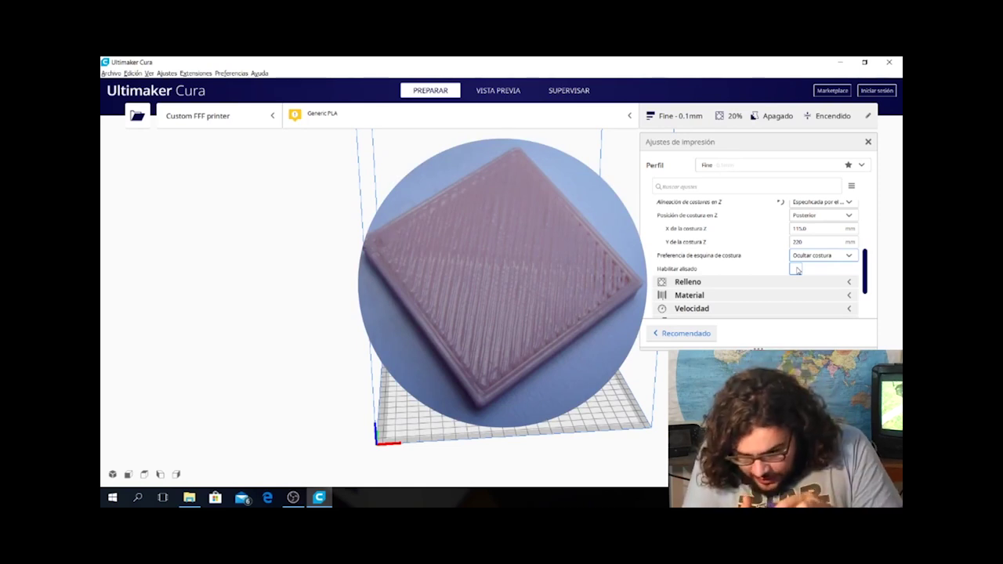
click(796, 270)
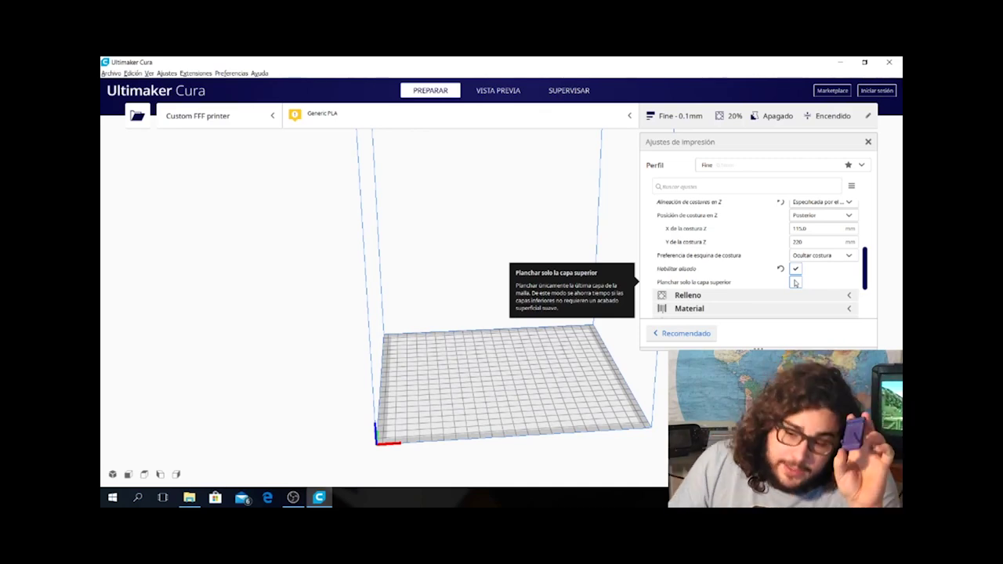
Expand the Relleno section and set Densidad de relleno to 8 %
scroll(768, 274, down, 1)
click(739, 265)
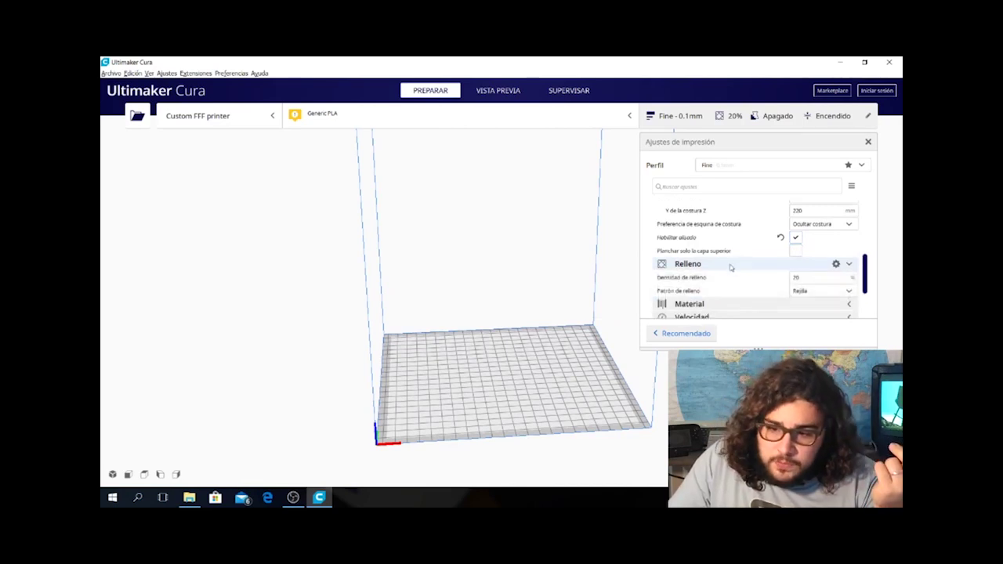
scroll(821, 276, down, 1)
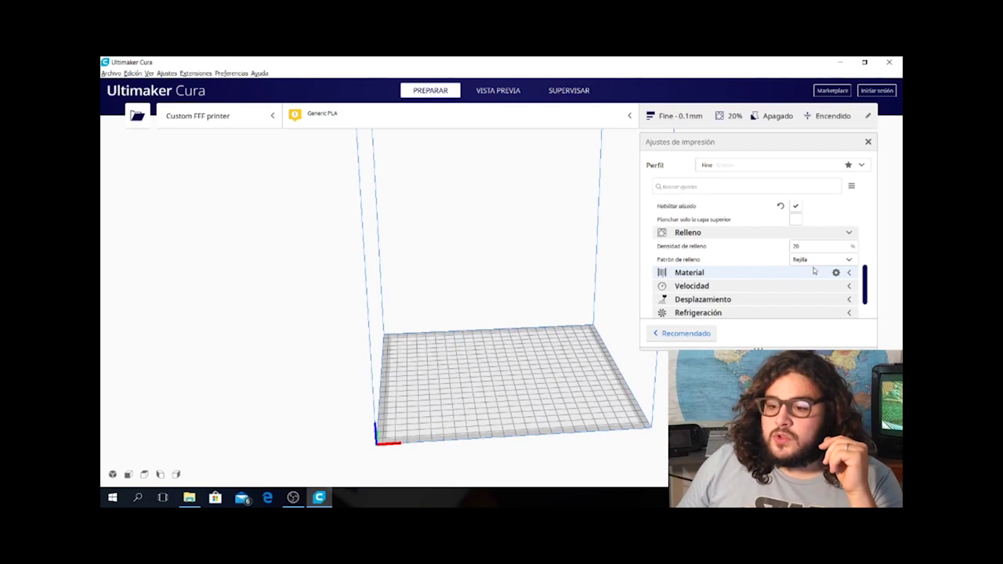
double_click(796, 246)
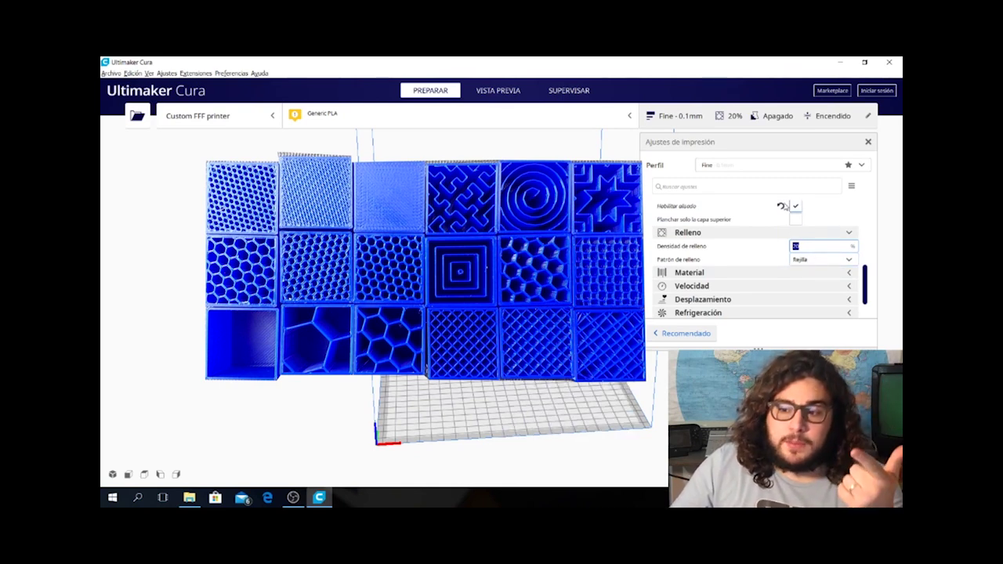
key(BackSpace)
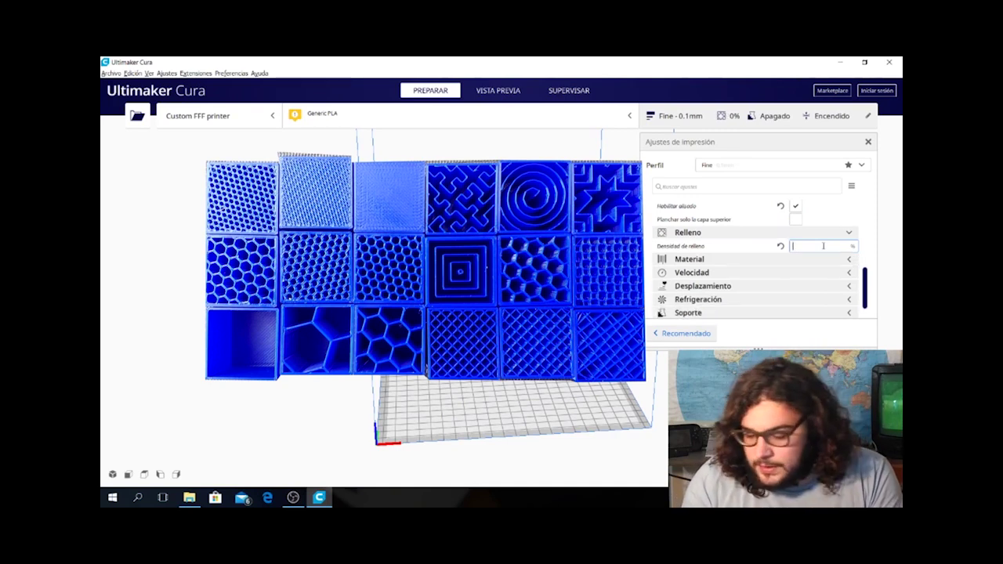
text(8)
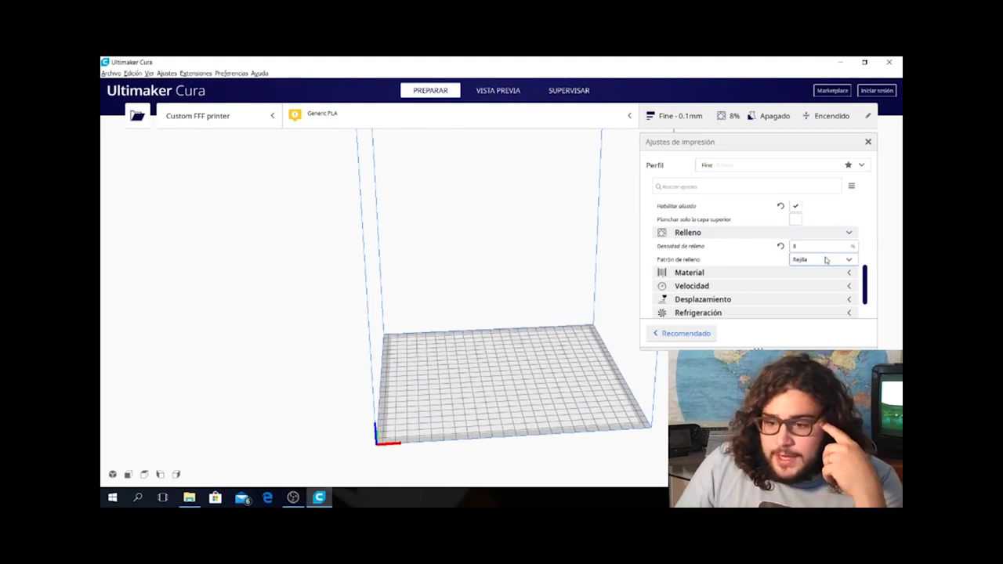
Set Patrón de relleno to Líneas in the Relleno settings
click(822, 260)
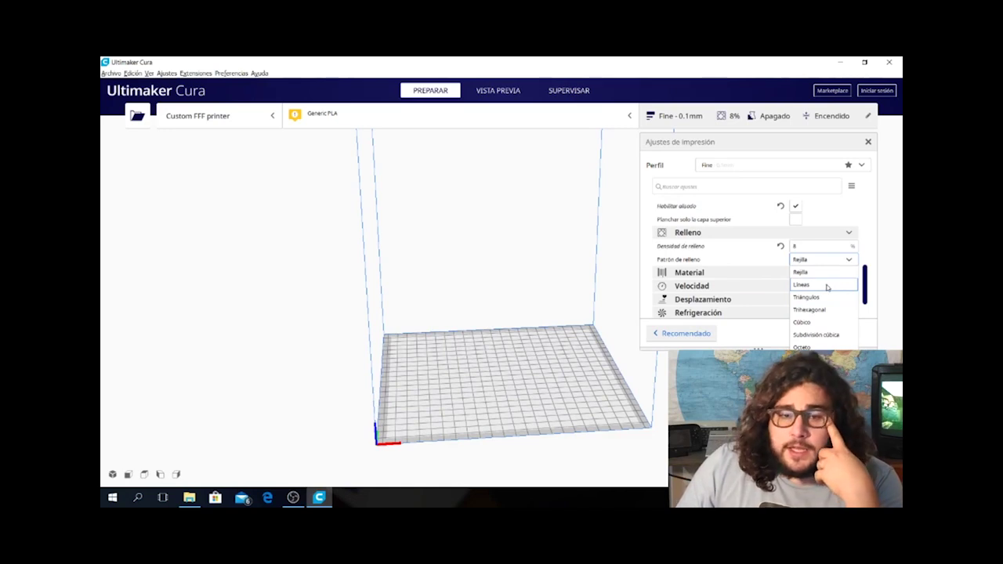
click(827, 285)
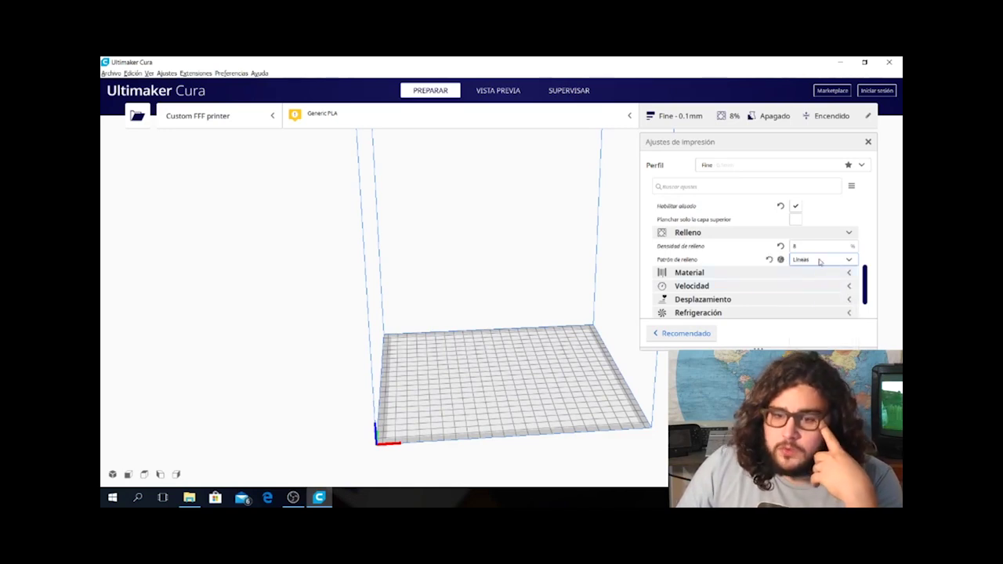
click(820, 262)
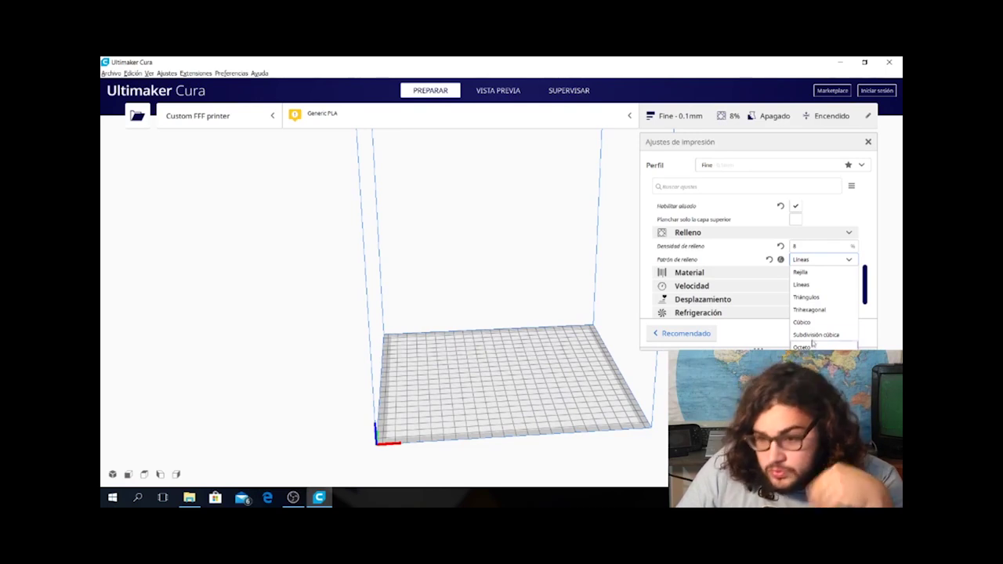
click(824, 257)
Expand the Material section and set Temperatura de impresión to 215 °C
click(835, 272)
scroll(772, 238, down, 1)
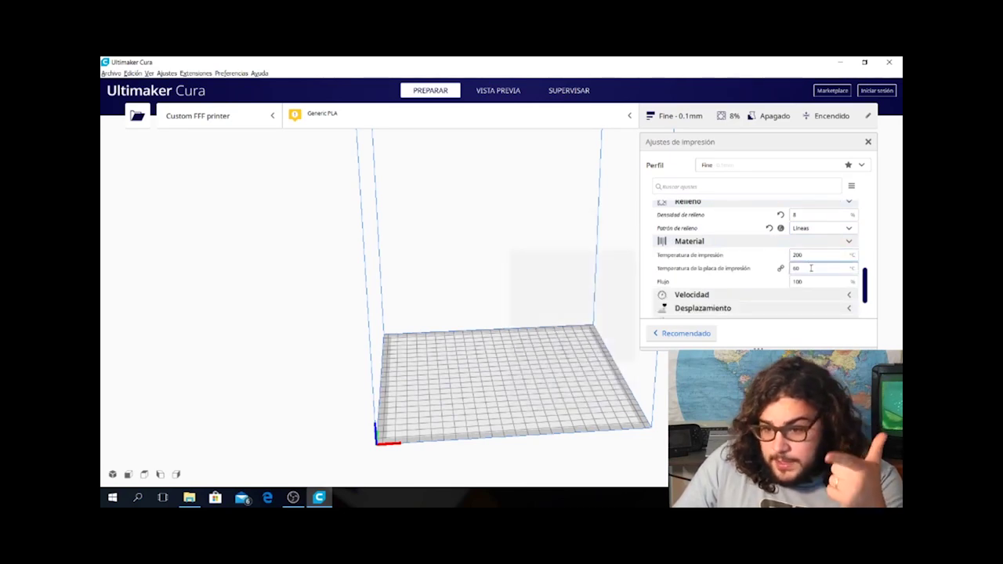
double_click(797, 255)
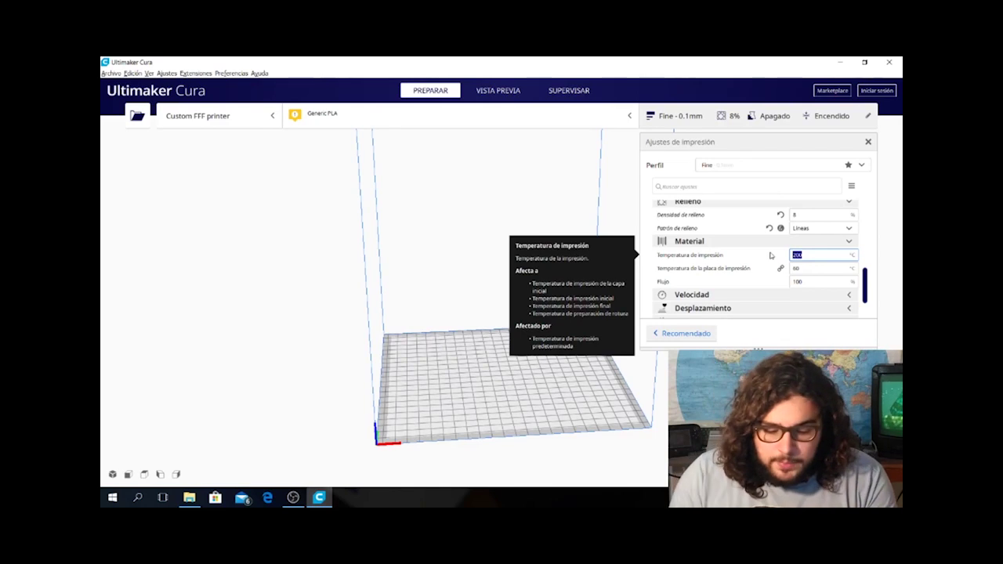
text(215)
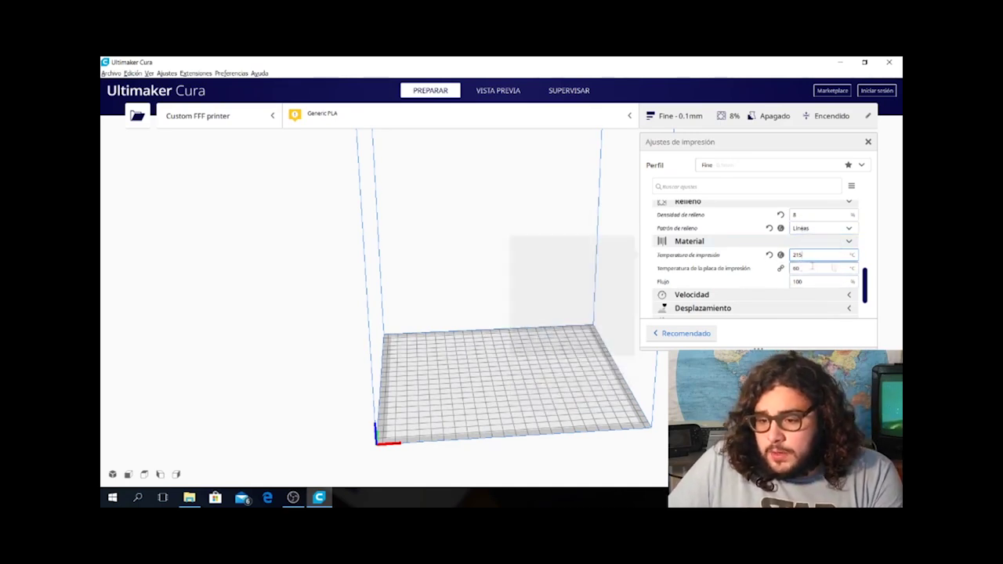
Set Temperatura de la placa de impresión to 60 °C in the Material settings
key(Tab)
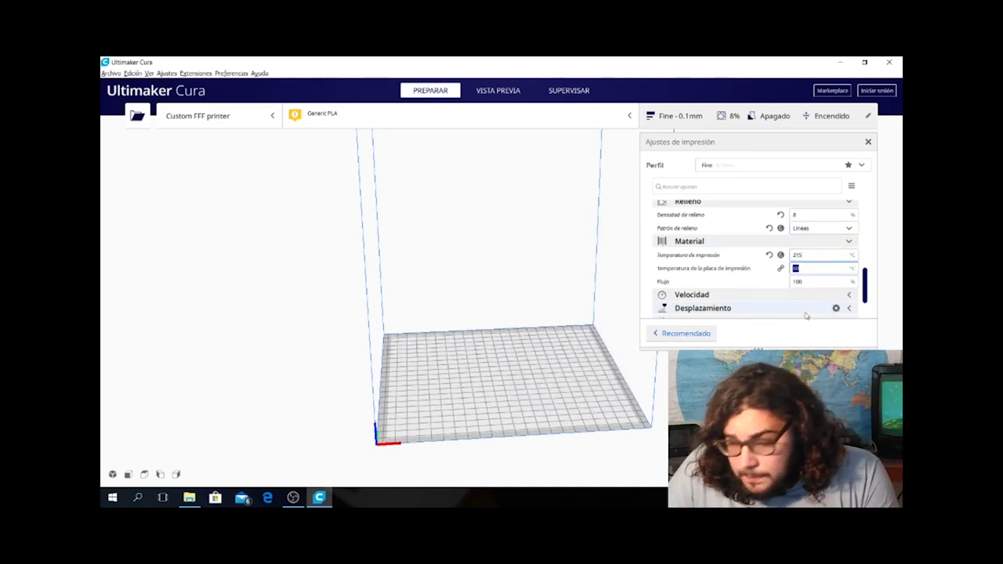
text(50)
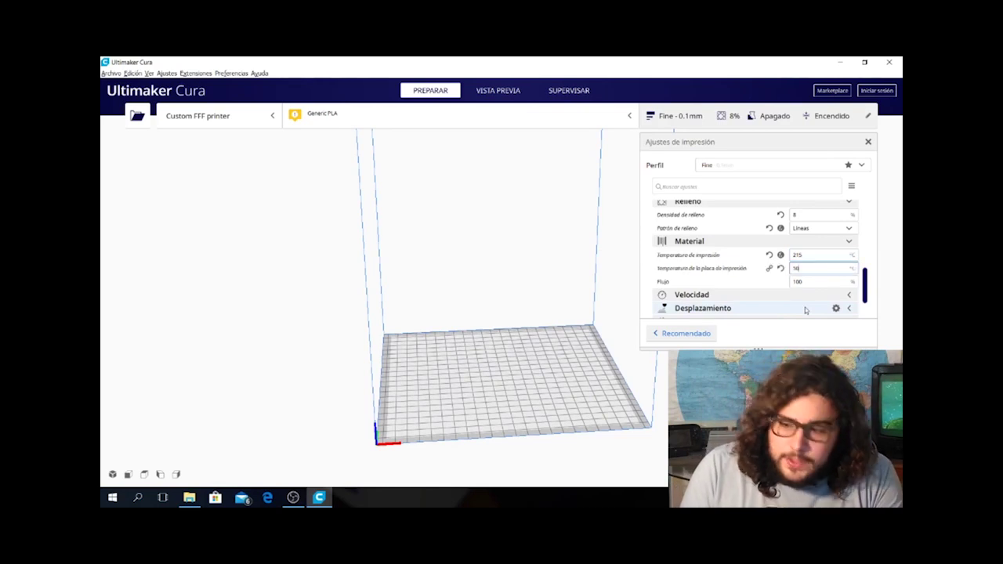
key(BackSpace)
key(BackSpace)
text(60)
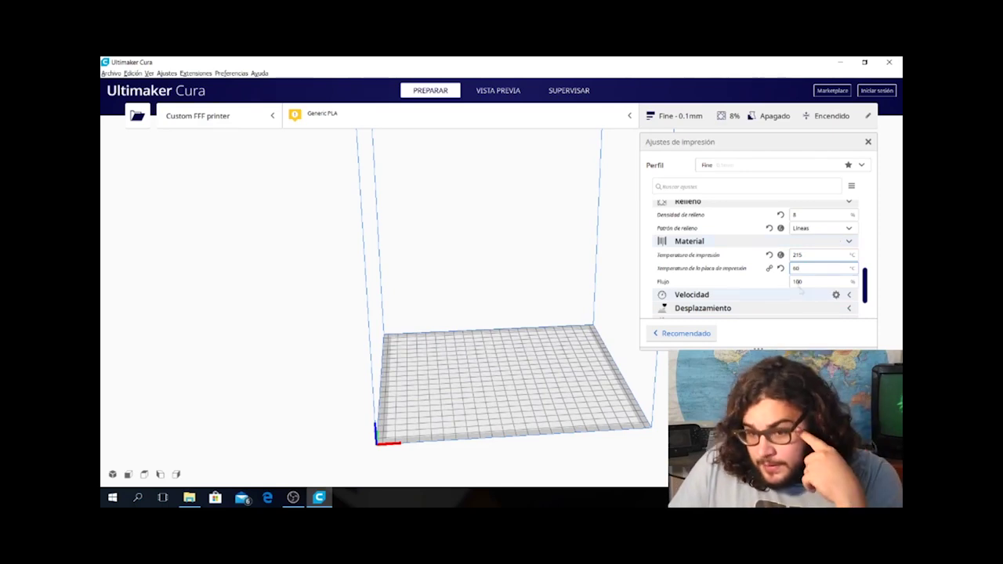
Try Flujo values of 105 % and 95 % in the Material settings, and set it back to 100 %
scroll(799, 288, down, 1)
mouse_move(817, 253)
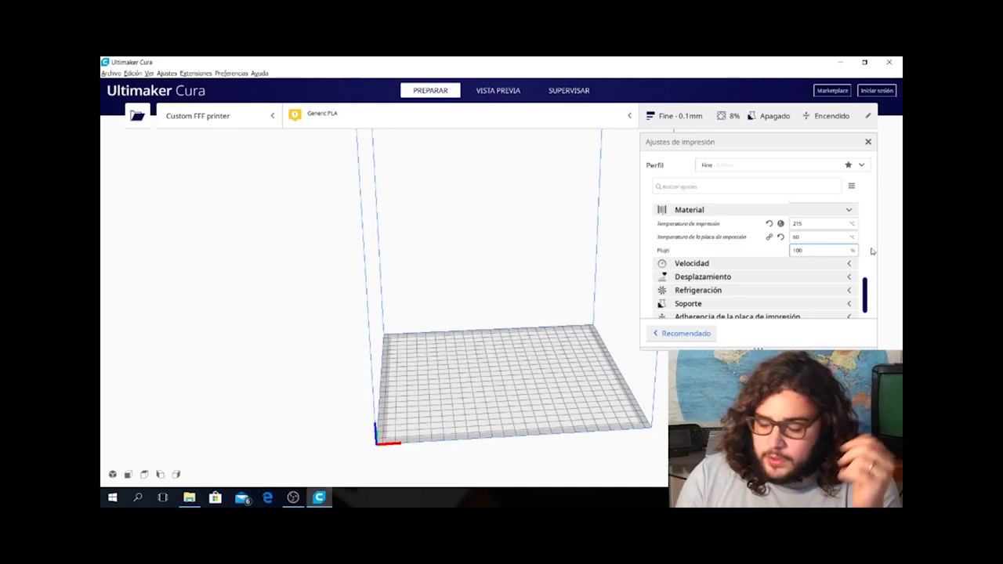
text(5)
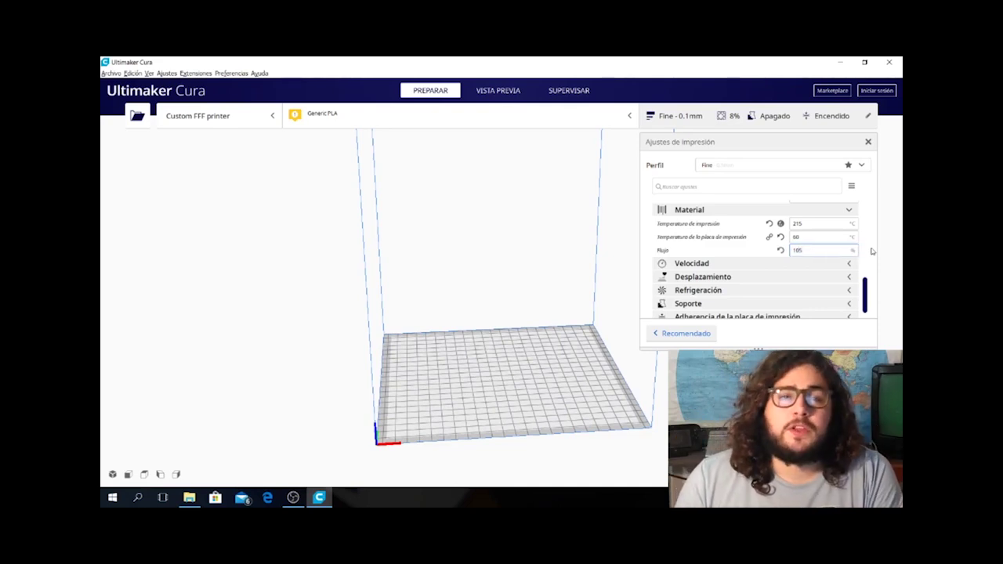
key(BackSpace)
key(BackSpace)
key(BackSpace)
text(95)
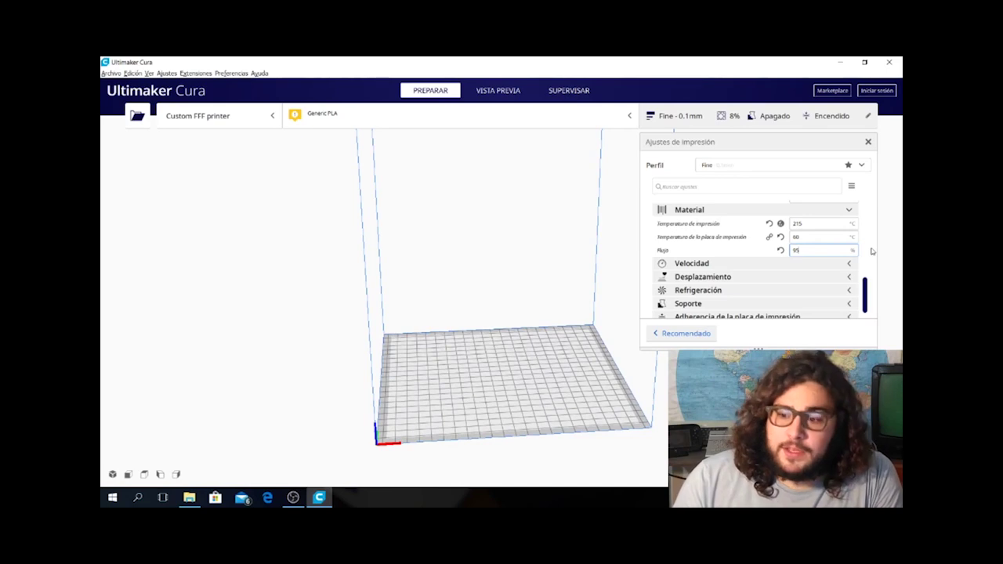
key(BackSpace)
key(BackSpace)
text(100)
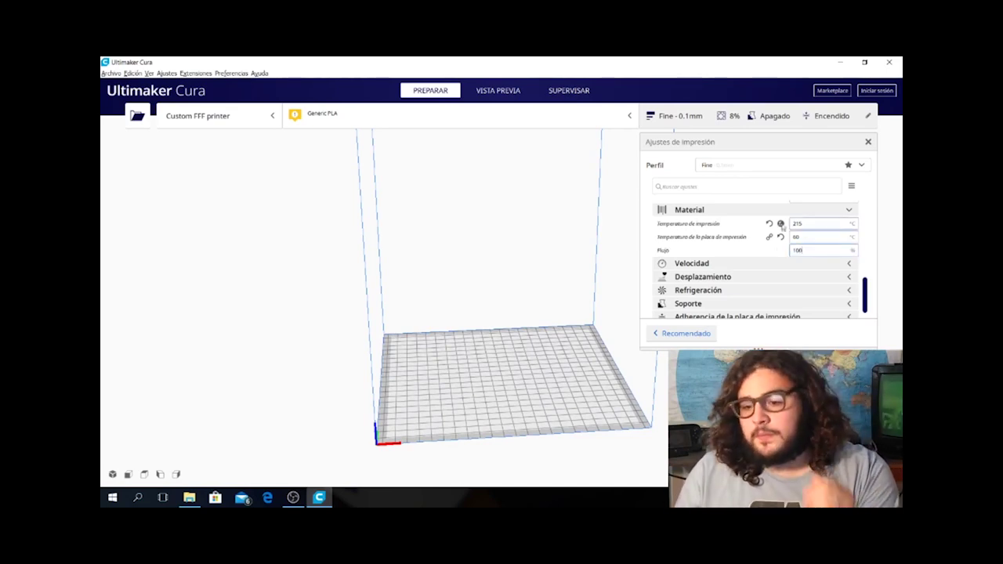
Expand the Velocidad section and set Velocidad de impresión to 40 mm/s
click(754, 265)
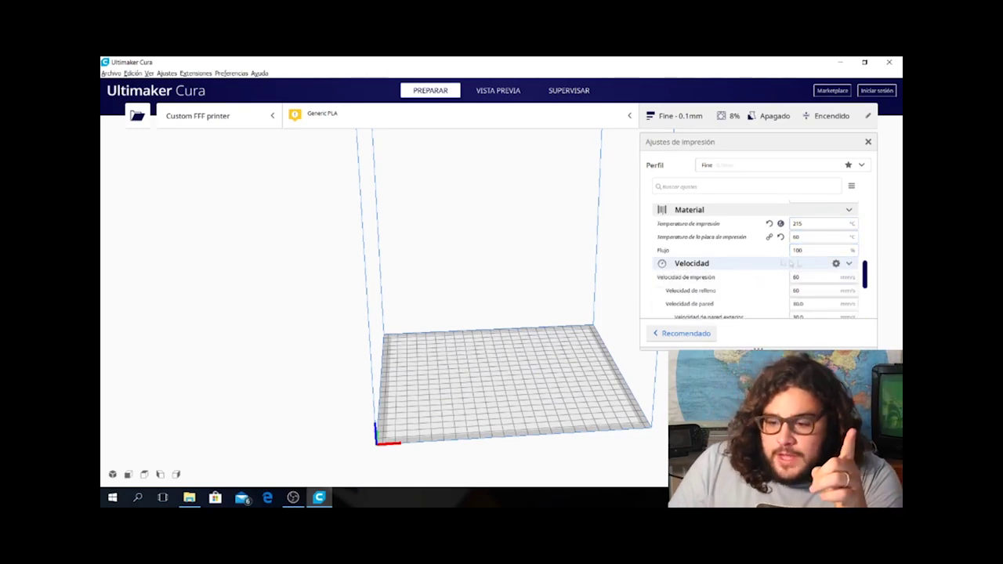
scroll(794, 259, down, 2)
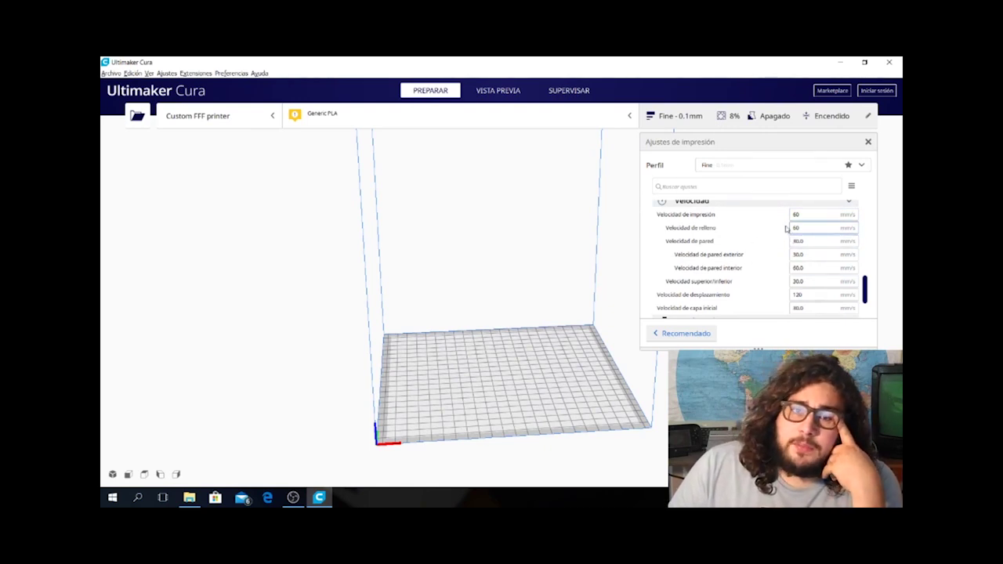
scroll(823, 240, down, 1)
scroll(822, 241, up, 1)
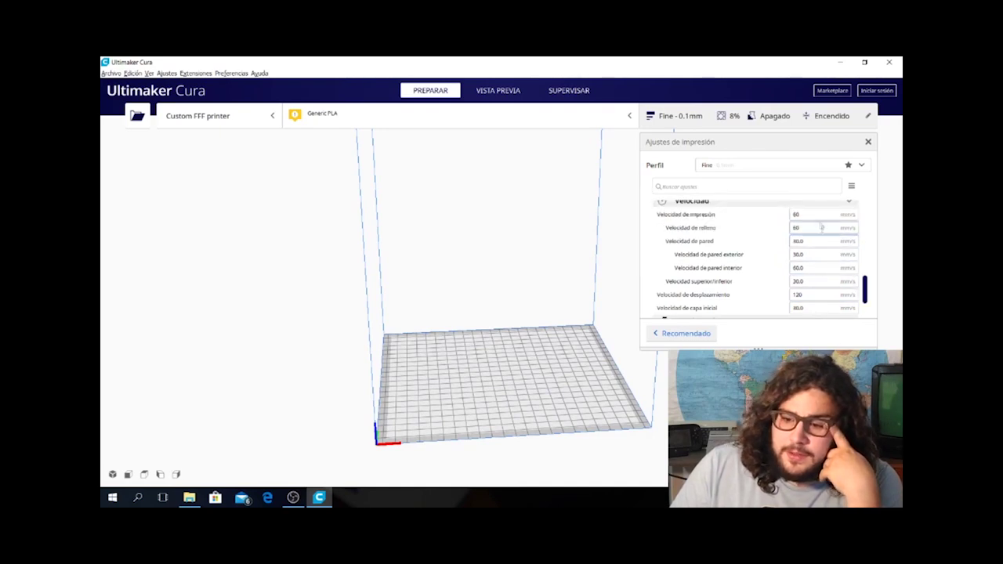
mouse_move(818, 214)
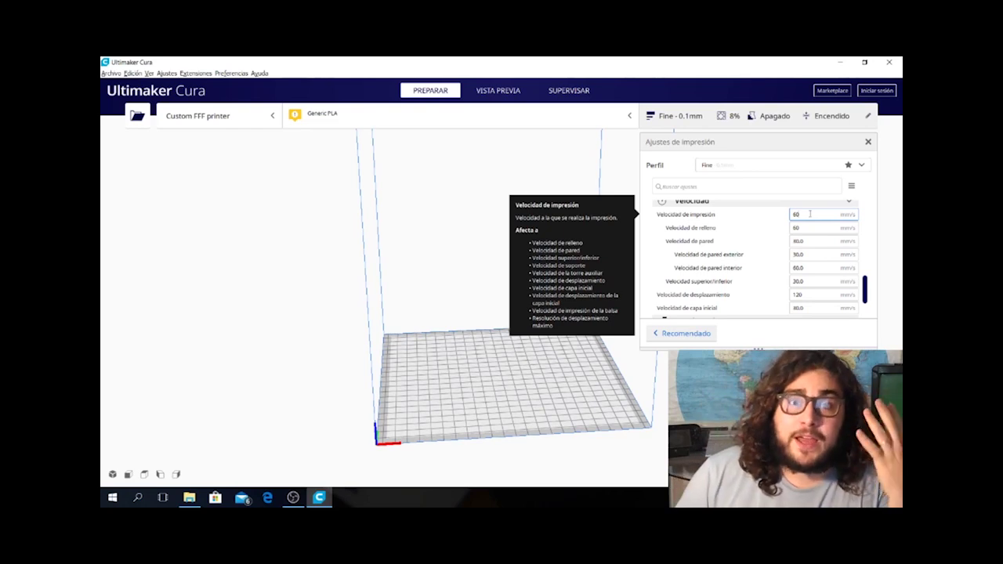
key(BackSpace)
key(BackSpace)
text(40)
Check the infill, wall, outer wall, inner wall and top/bottom speeds derived from Velocidad de impresión
click(807, 227)
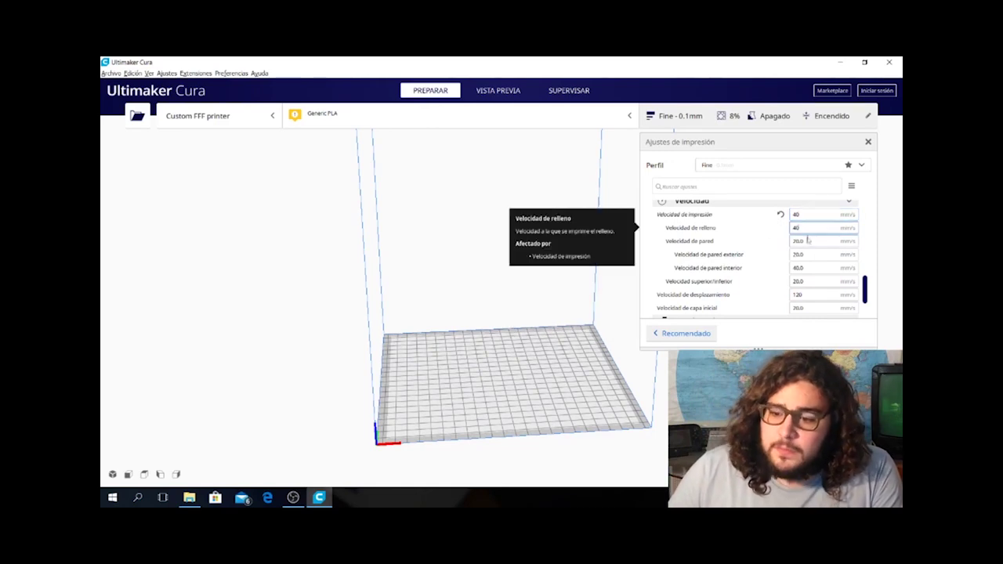
click(808, 241)
click(811, 255)
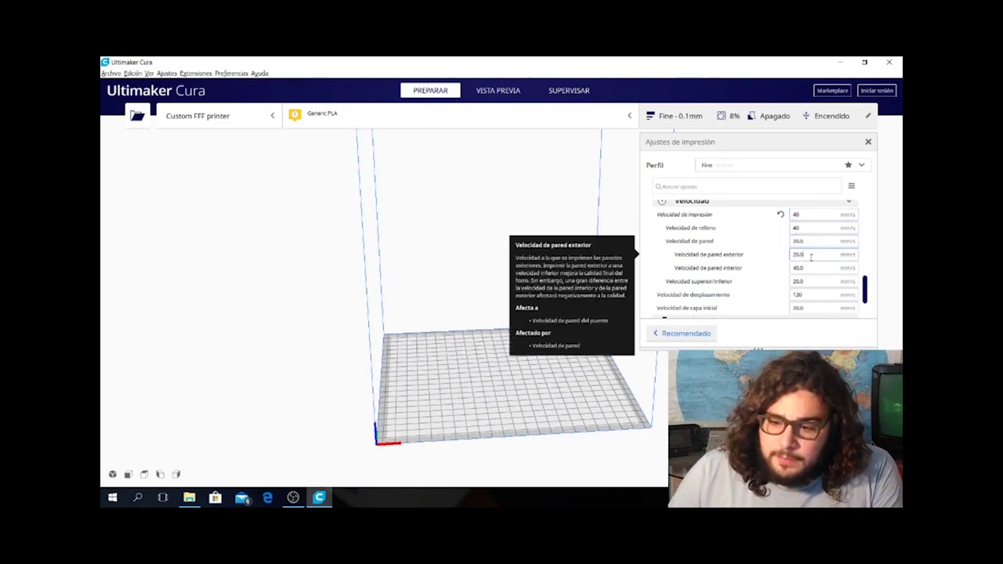
click(799, 281)
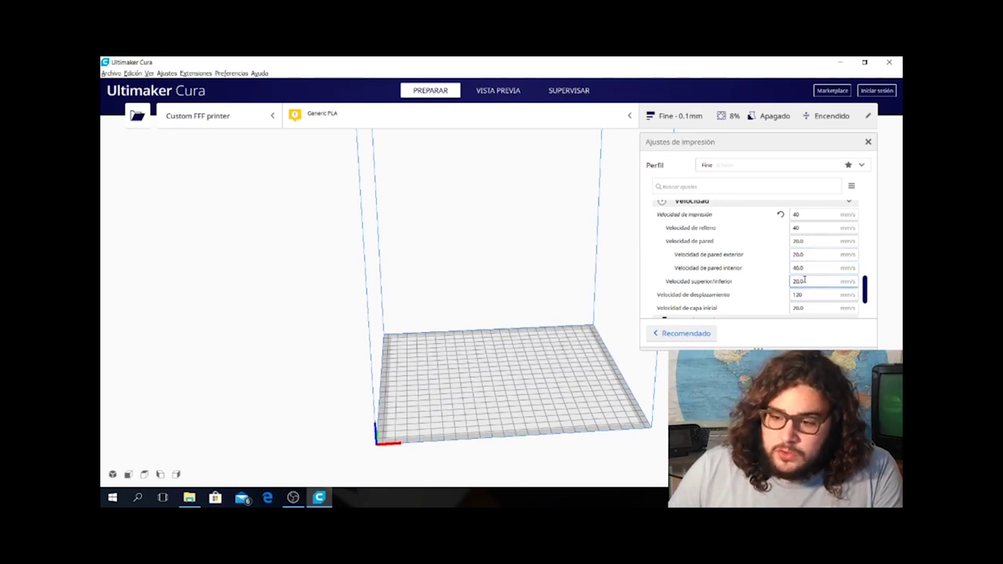
click(799, 267)
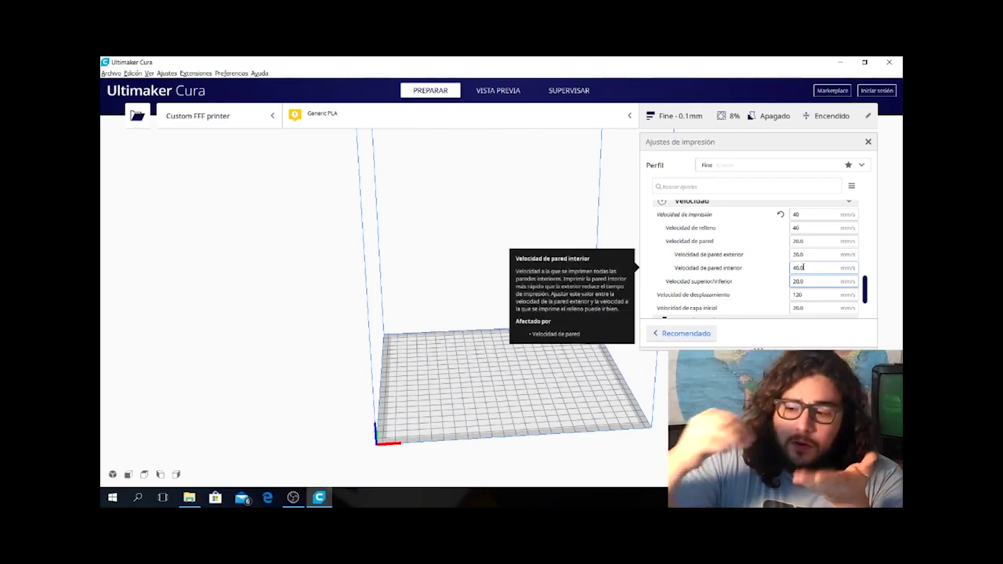
click(803, 281)
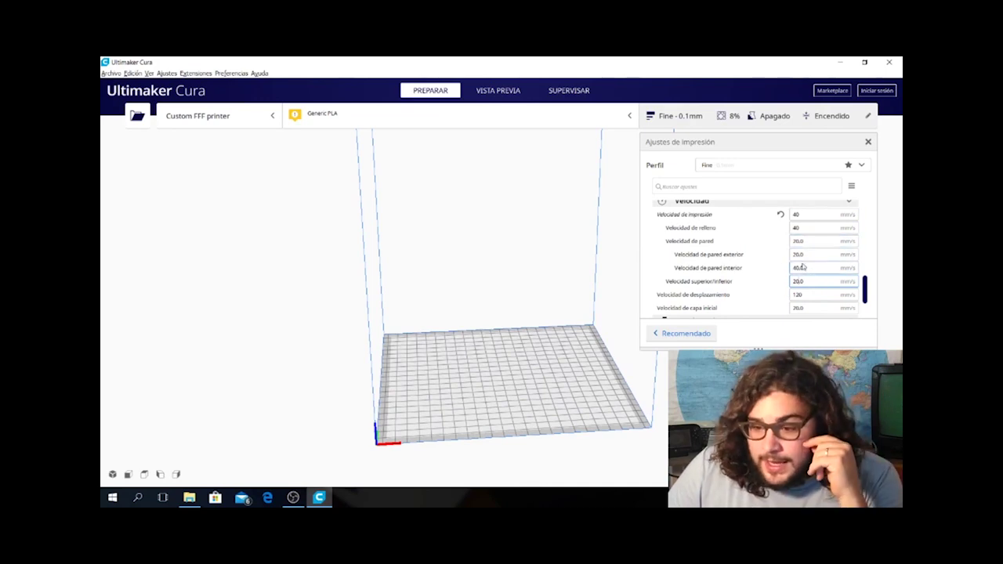
Set Velocidad superior/inferior to 30 mm/s and Velocidad de pared exterior to 30 mm/s
mouse_move(808, 270)
mouse_move(808, 286)
drag(812, 281, 782, 286)
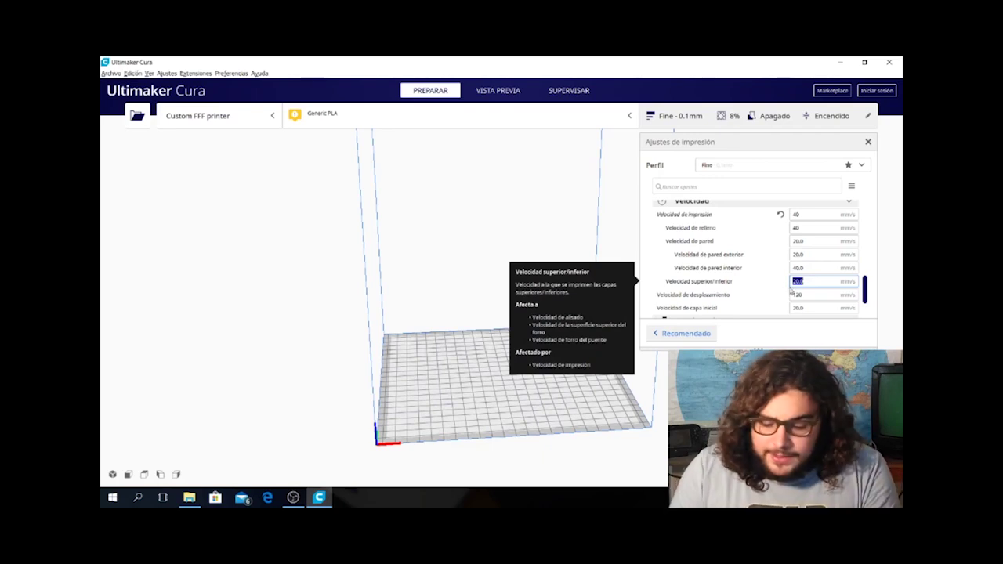
text(30)
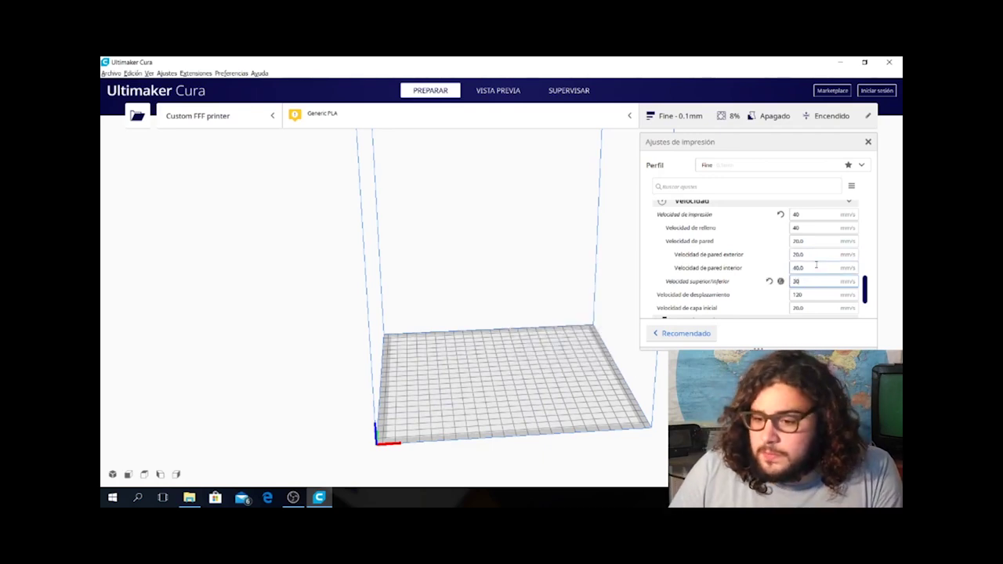
mouse_move(811, 254)
drag(811, 254, 785, 254)
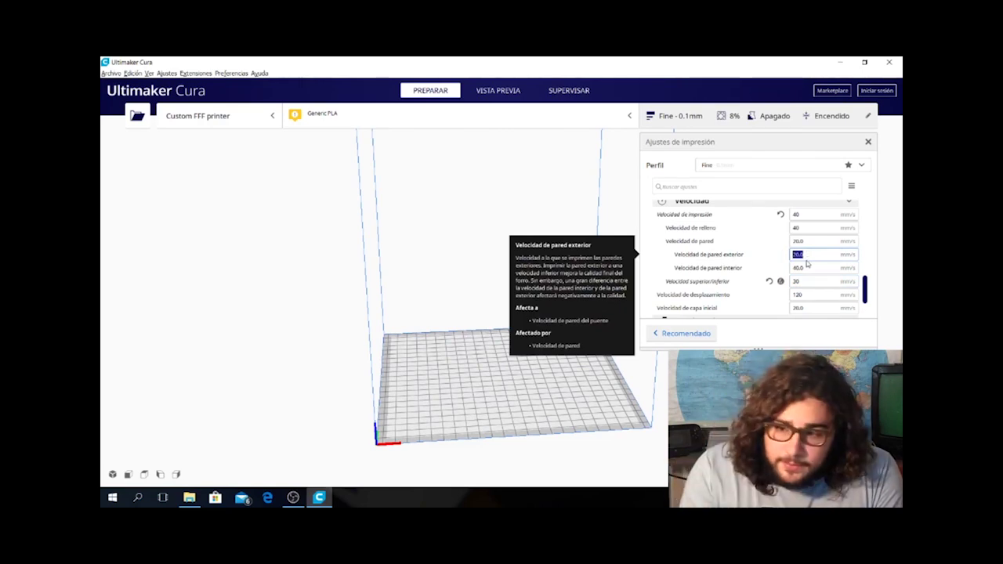
text(30)
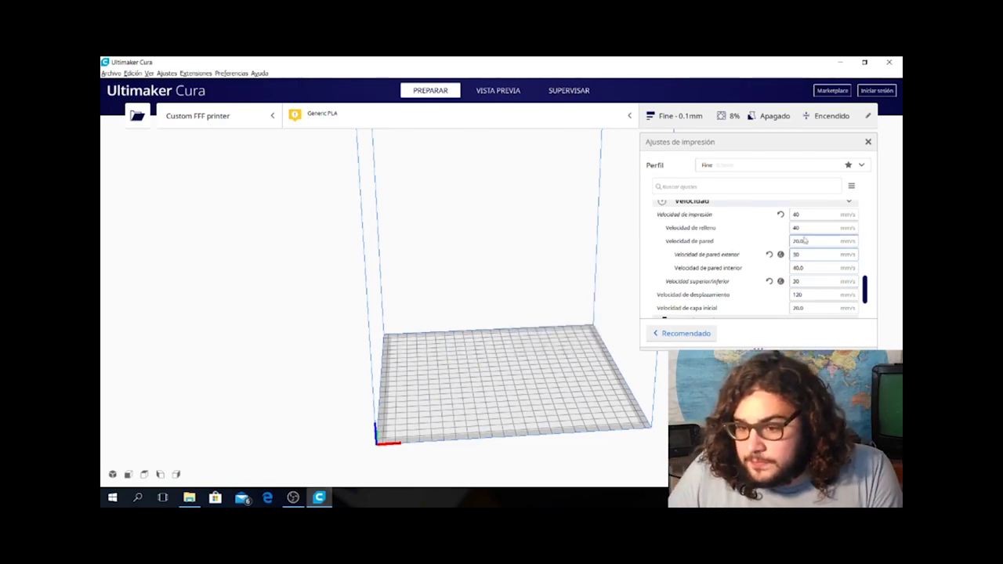
Set Velocidad de relleno to 50 mm/s and Velocidad de desplazamiento to 80 mm/s
drag(810, 227, 786, 227)
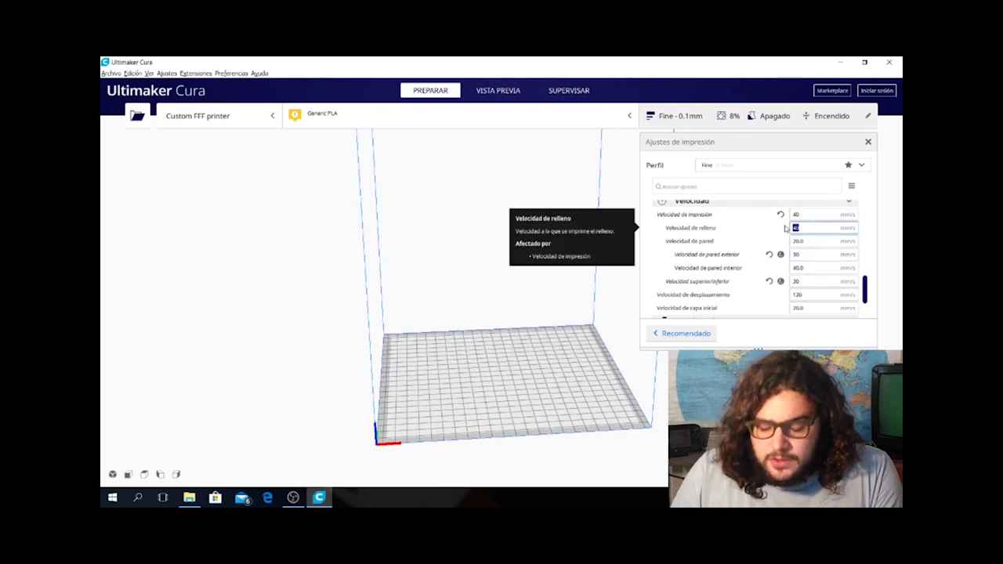
text(50)
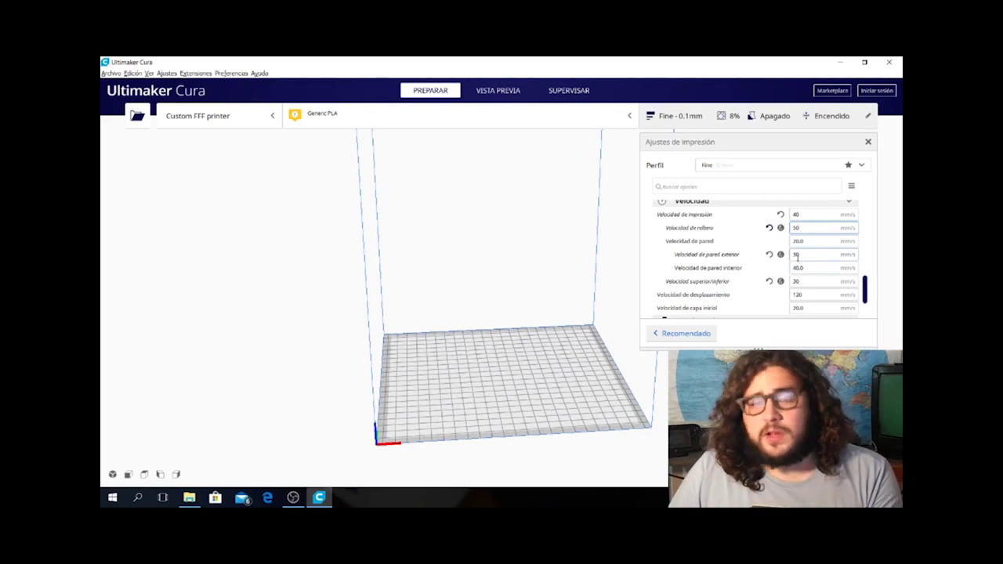
key(Tab)
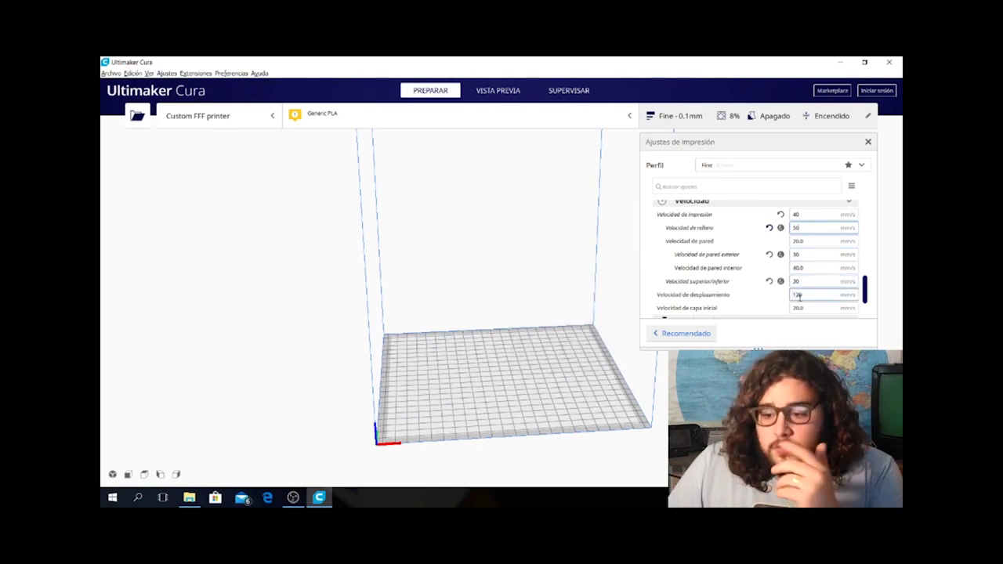
scroll(813, 275, down, 2)
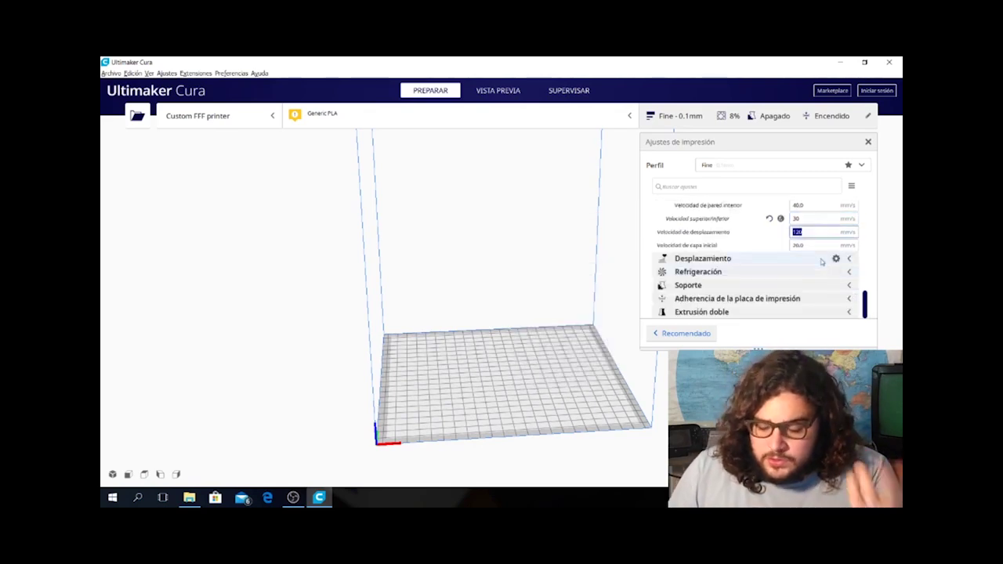
text(10)
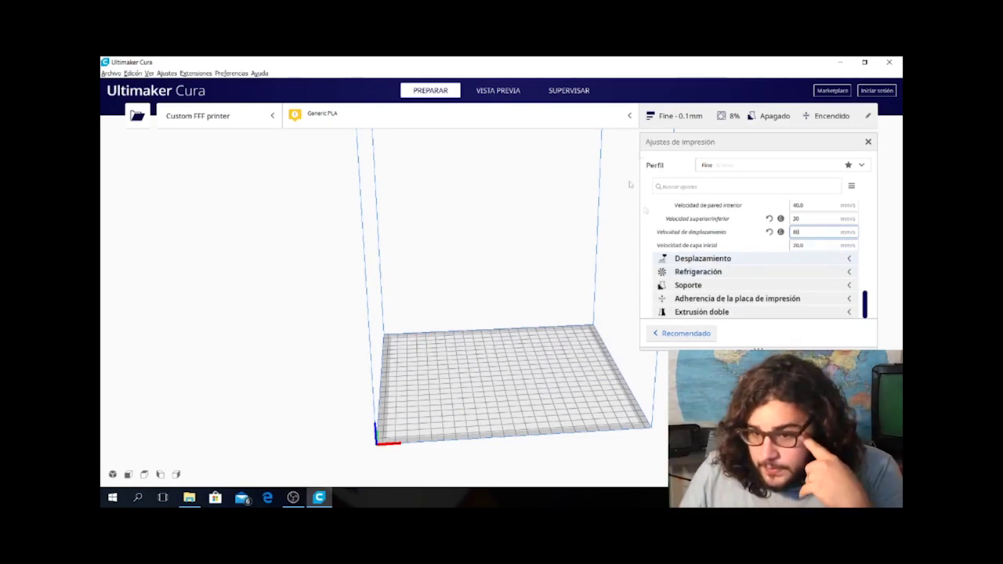
click(819, 246)
scroll(818, 251, up, 1)
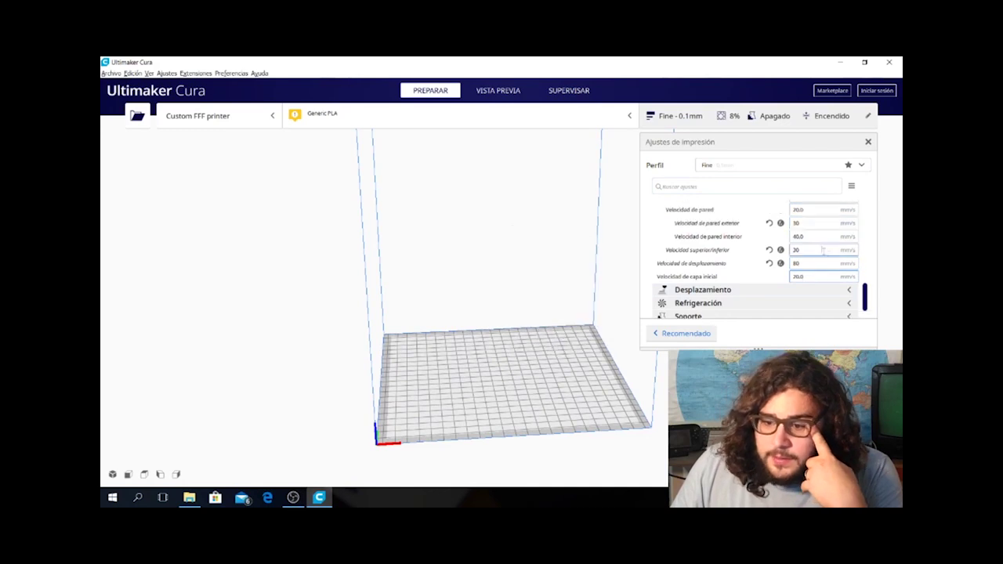